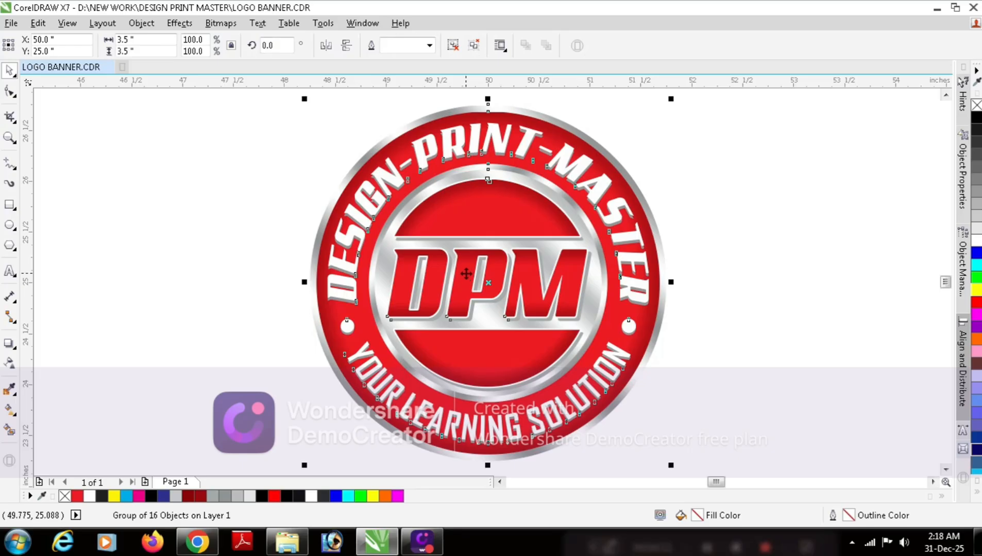
Move the finished DPM logo group aside to clear drawing space beside it.
left_click_drag(472, 268, 675, 277)
left_click(497, 256)
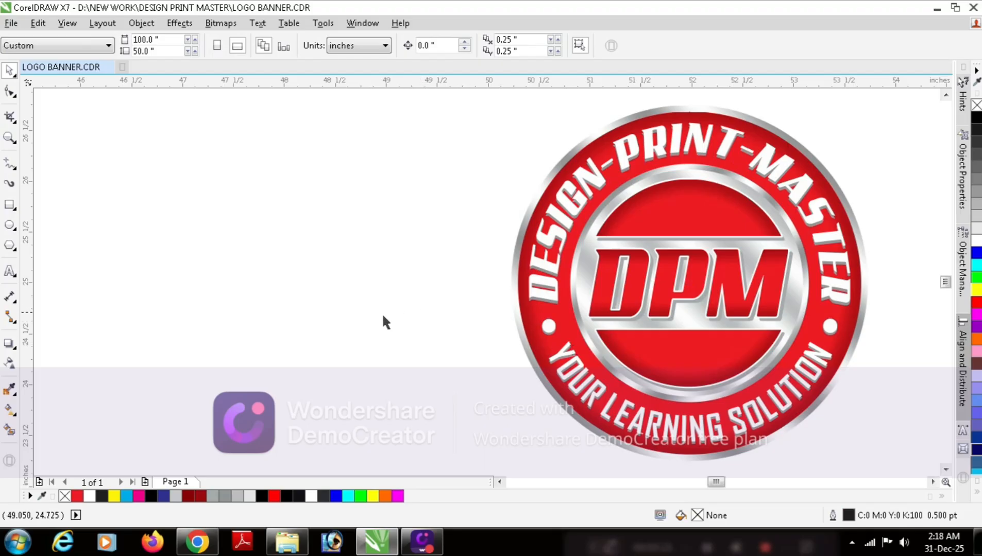
Draw a circle in the empty space beside the logo and set its width and height to 3.5 inches.
key("F7")
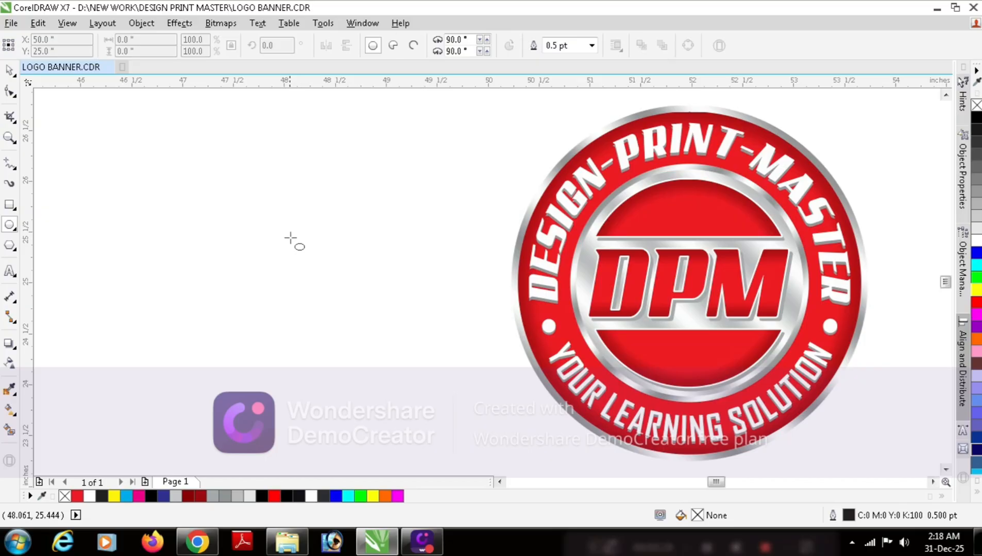
left_click_drag(290, 240, 440, 390)
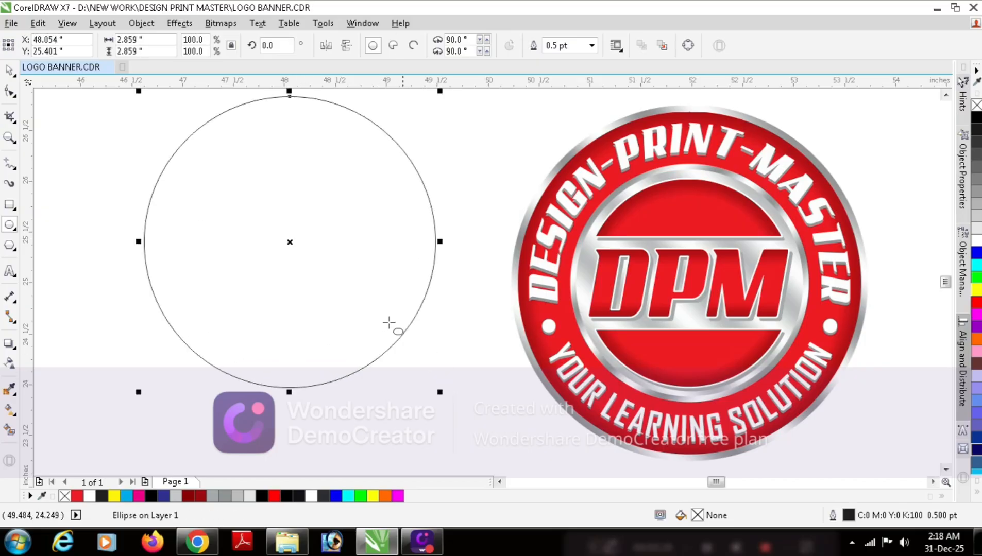
left_click(149, 39)
type("3.")
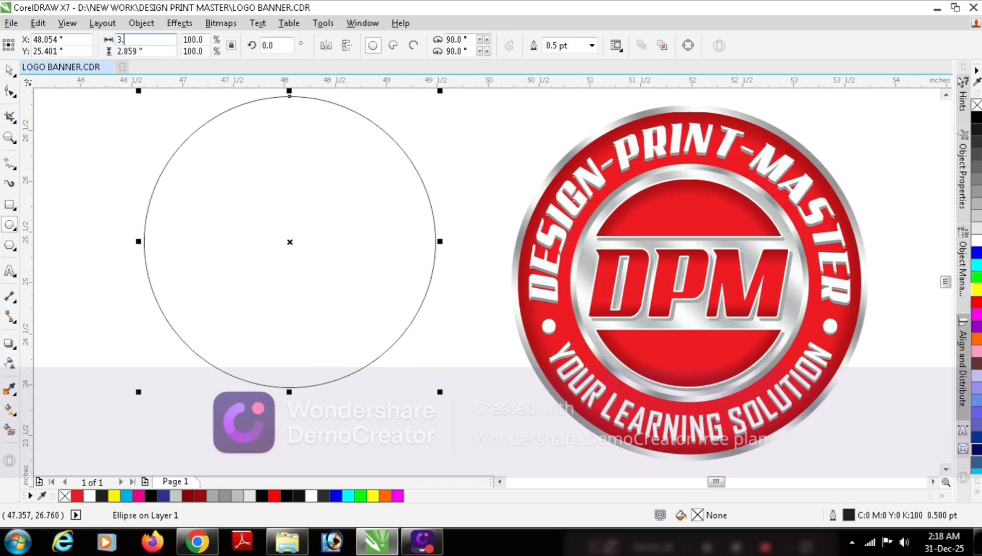
type("5")
key("Return")
key("space")
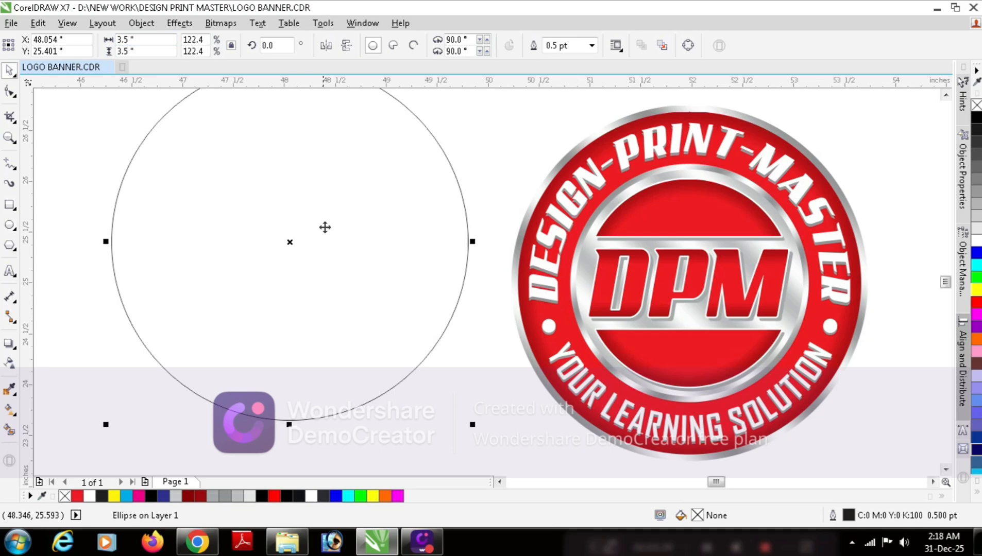
Move the 3.5-inch circle closer to the logo and align their centres horizontally at the same height.
left_click_drag(325, 226, 424, 258)
left_click(569, 243, "shift")
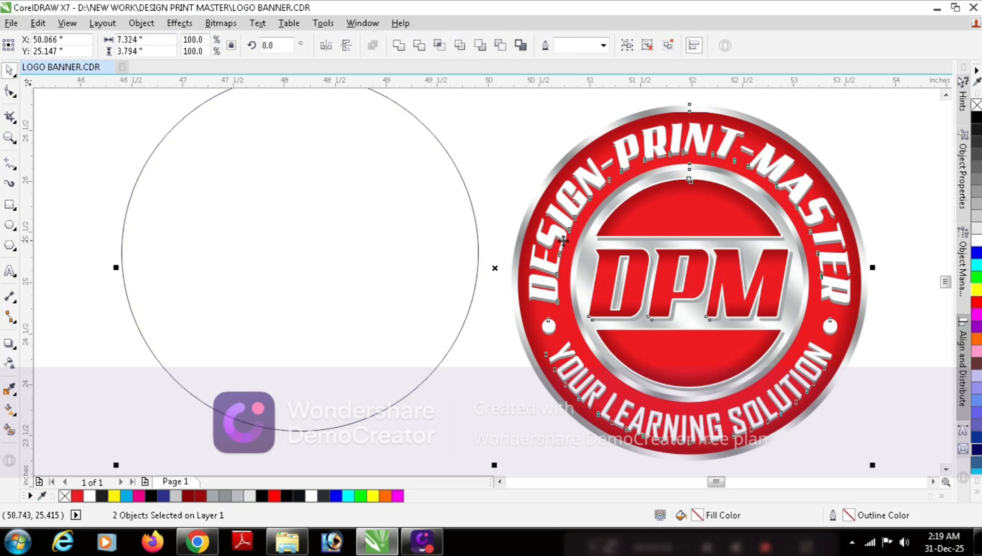
key("e")
left_click(448, 191)
Create a smaller concentric copy of the circle, scaled about its centre to about 2.32 inches wide.
left_click(445, 195)
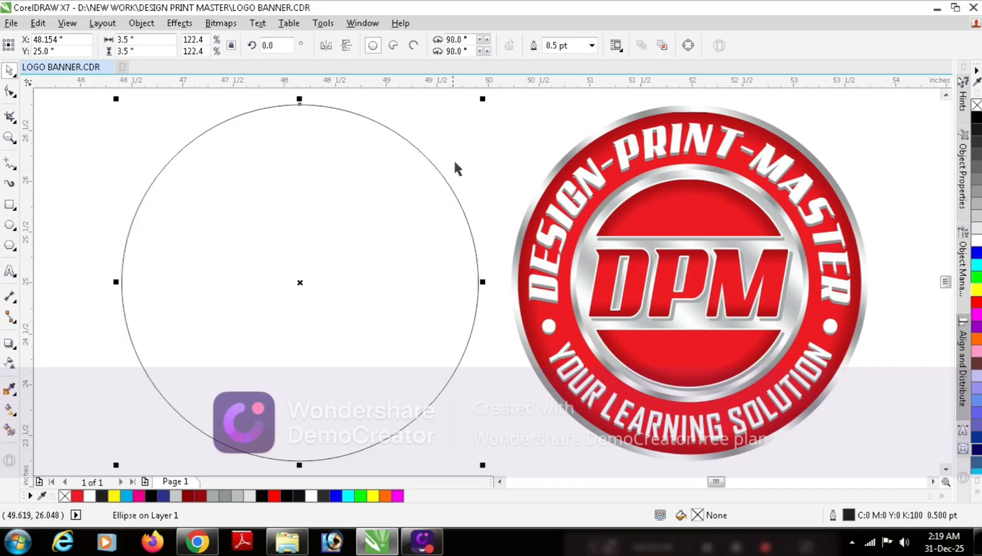
left_click_drag(482, 98, 477, 156)
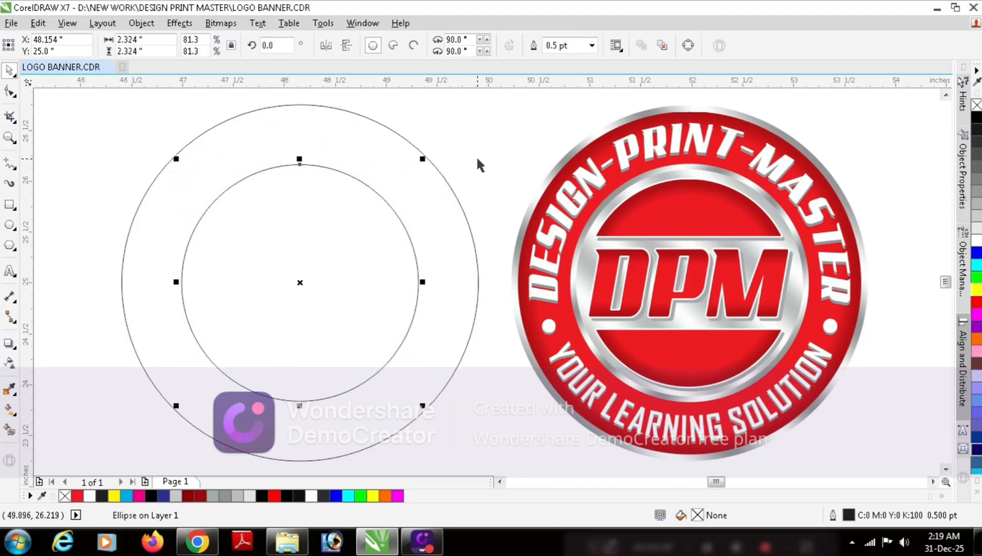
left_click(307, 193)
left_click(377, 180)
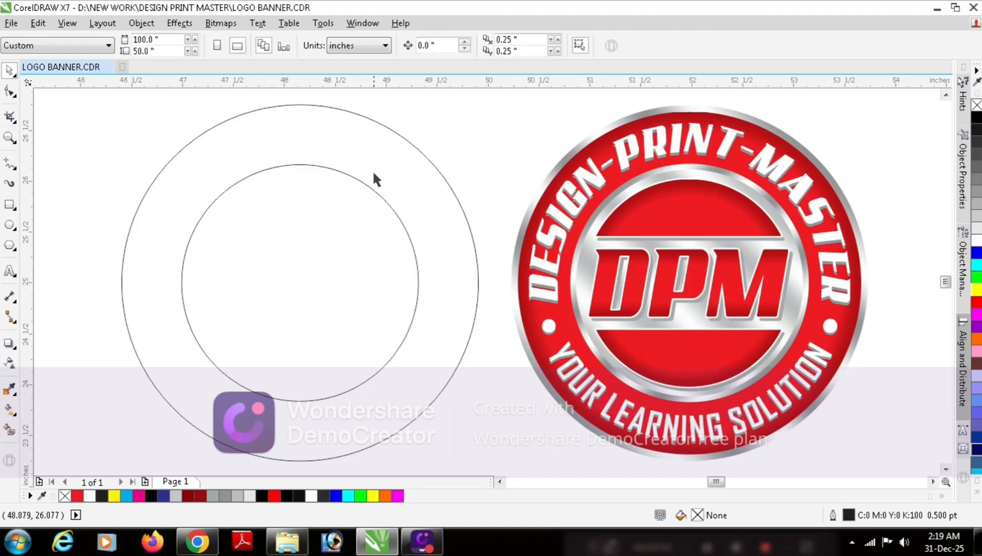
left_click(394, 133)
Trim the outer circle with the inner circle and delete the leftover inner circle, leaving a ring.
left_click(341, 174)
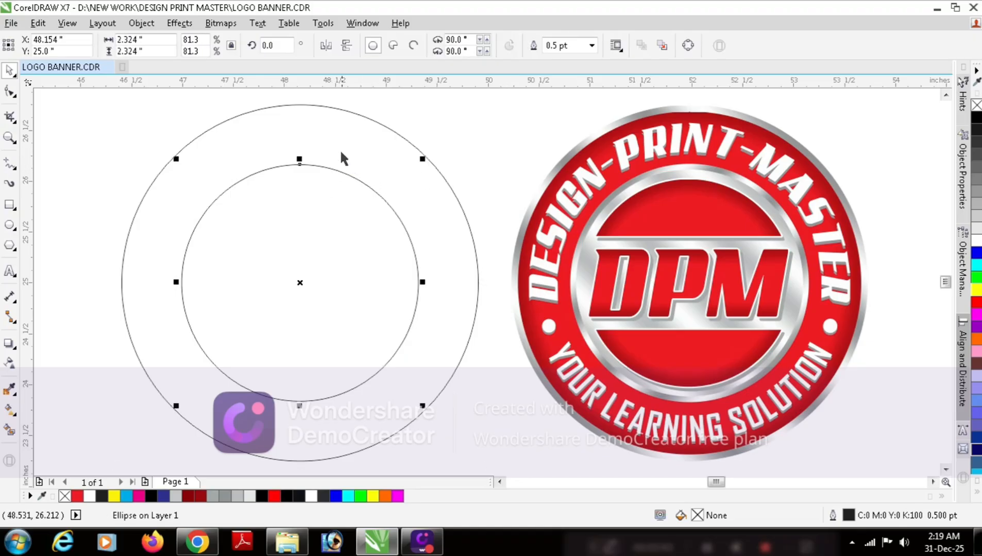
left_click(344, 126, "shift")
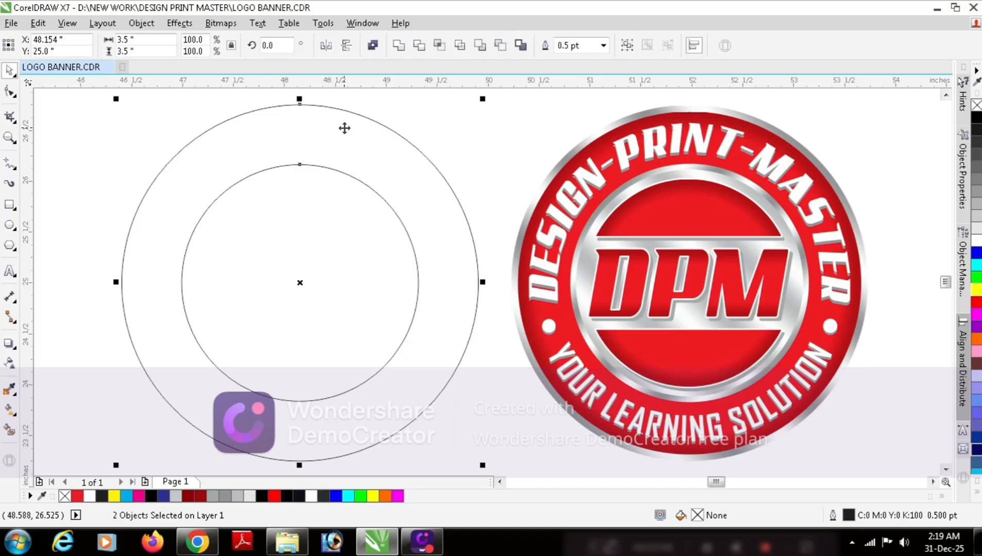
left_click(418, 46)
left_click(351, 192)
left_click(358, 159)
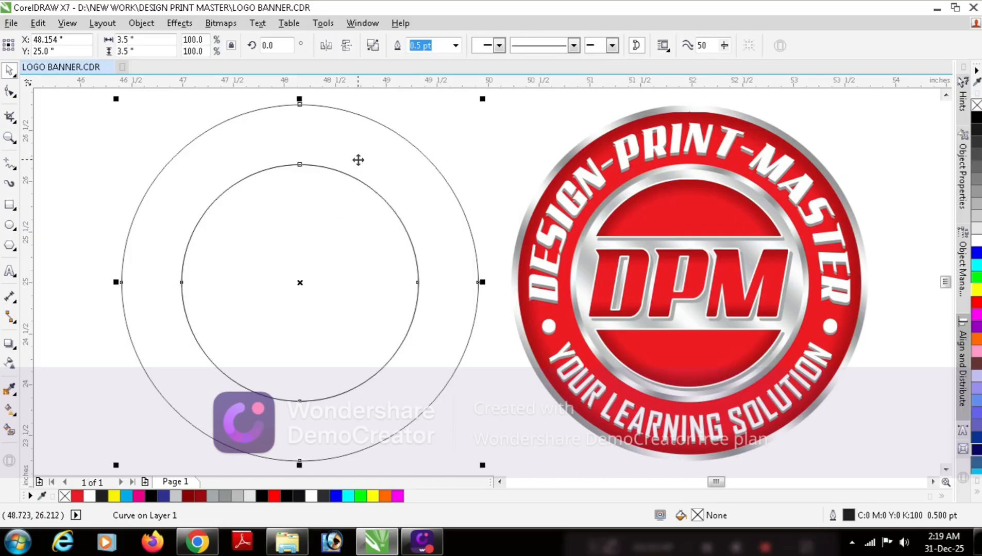
left_click_drag(347, 195, 395, 219)
key("Delete")
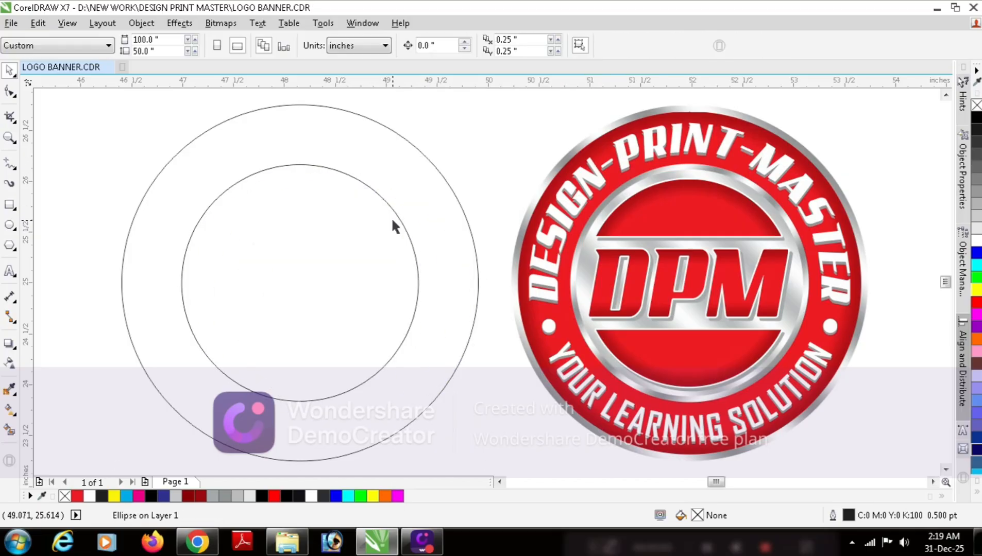
Fill the ring with black and remove its outline.
left_click(392, 209)
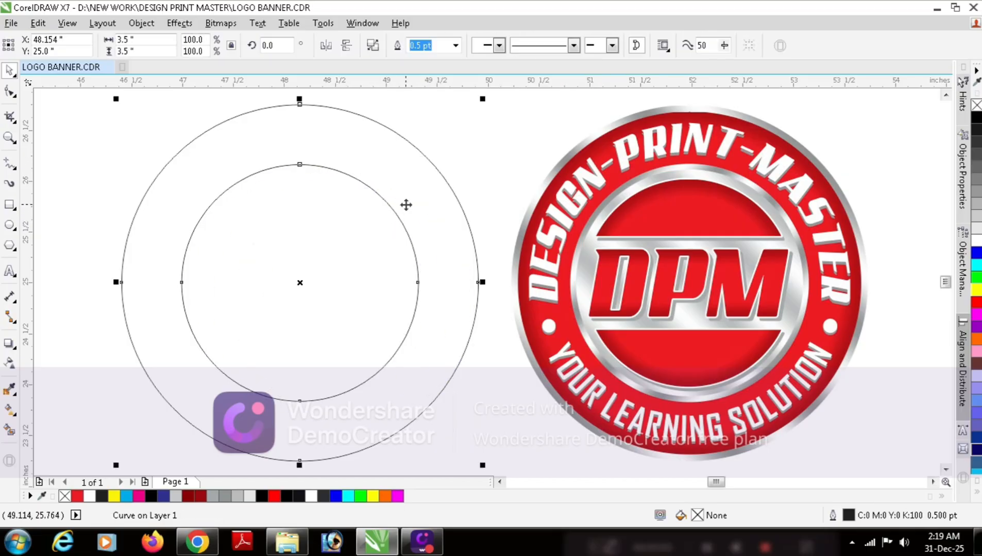
left_click(975, 121)
left_click(868, 134)
left_click(382, 150)
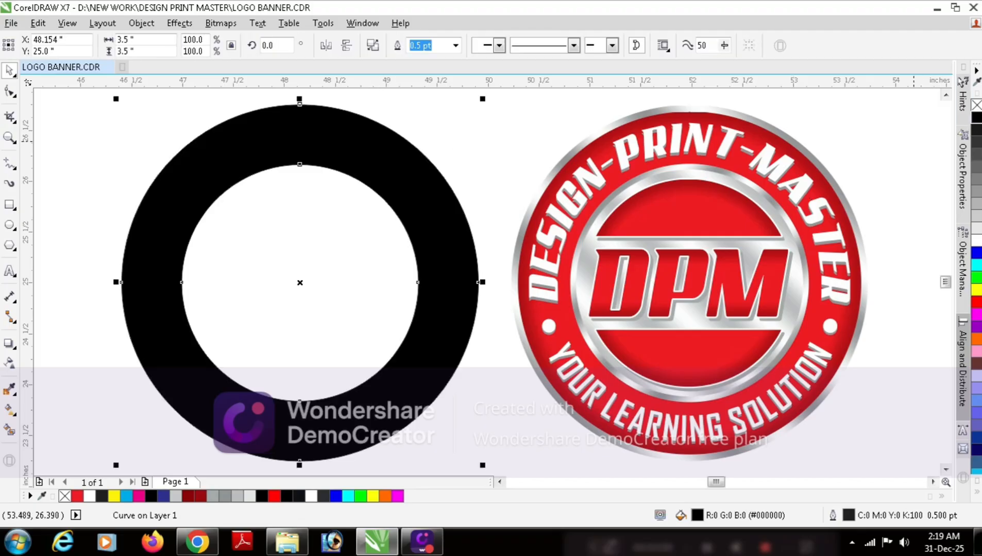
right_click(975, 112)
left_click(837, 127)
left_click(418, 194)
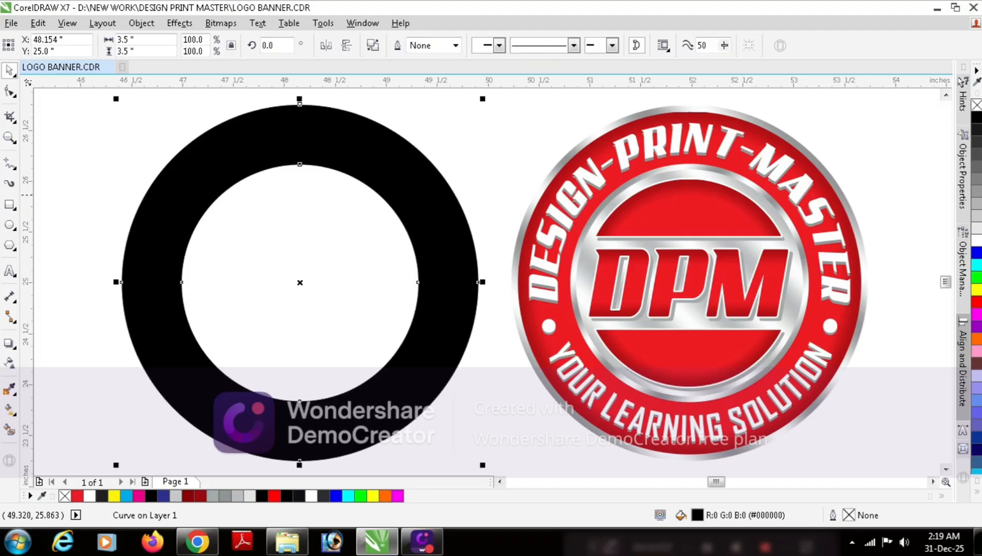
left_click(455, 159)
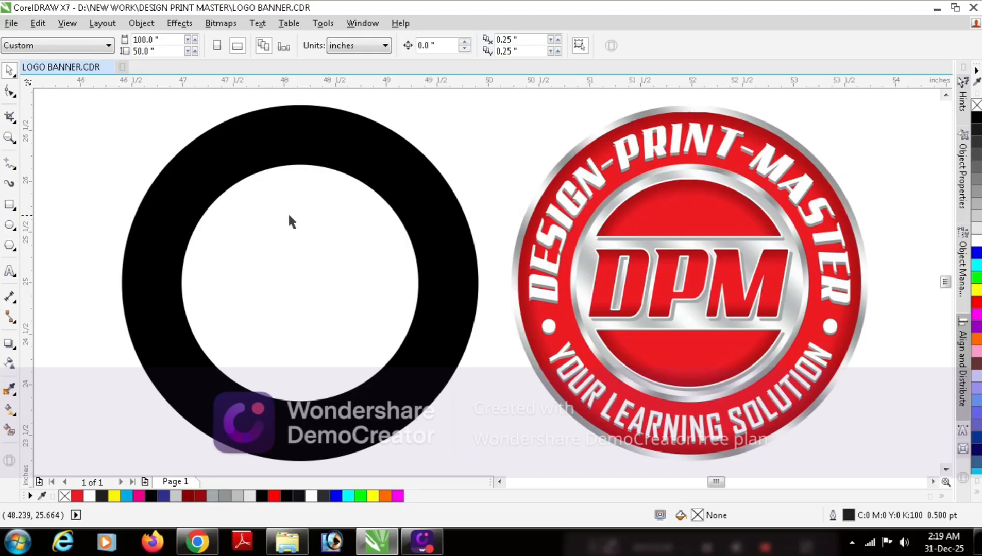
Add the artistic text "DESIGN PRINT MASTER" across the upper part of the ring.
key("F8")
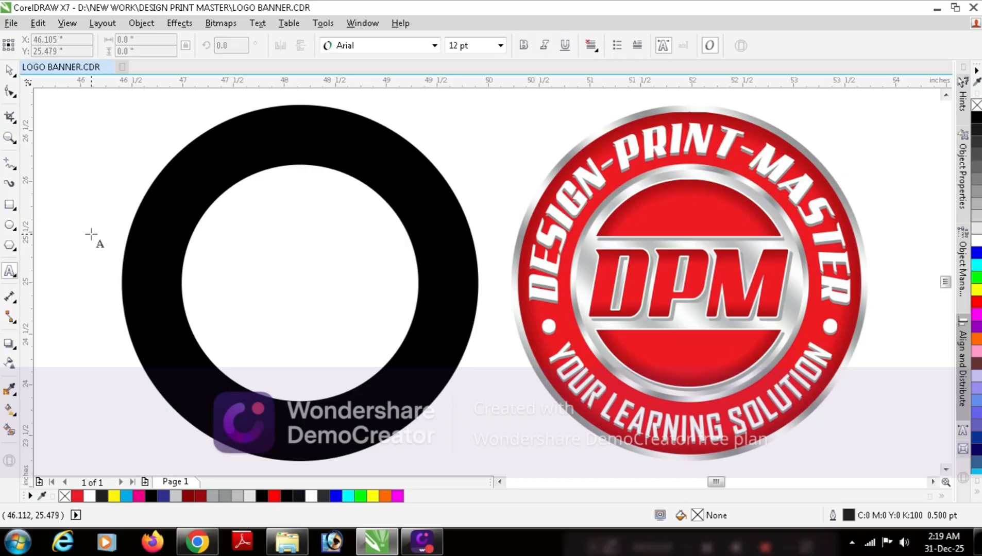
left_click(92, 235)
type("DE")
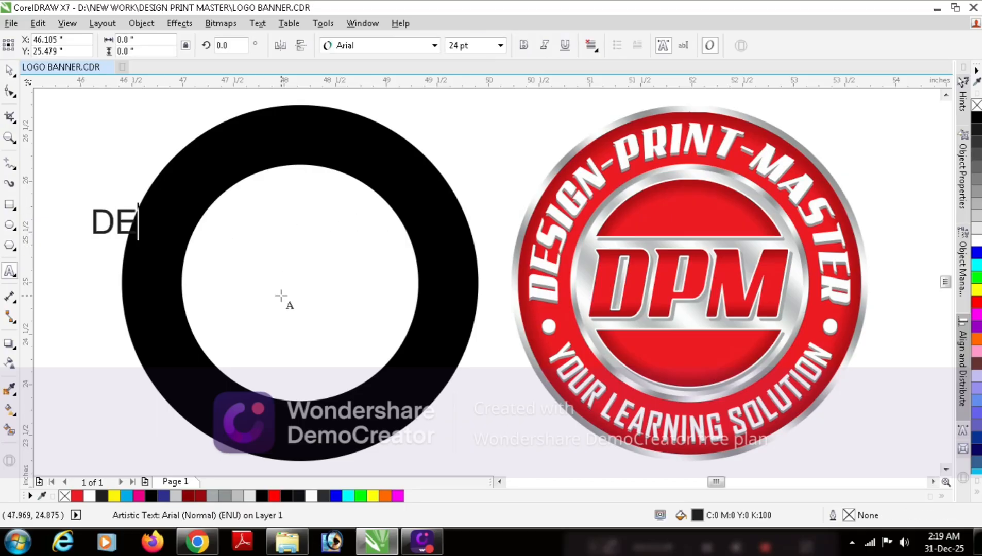
type("SIGN PPR")
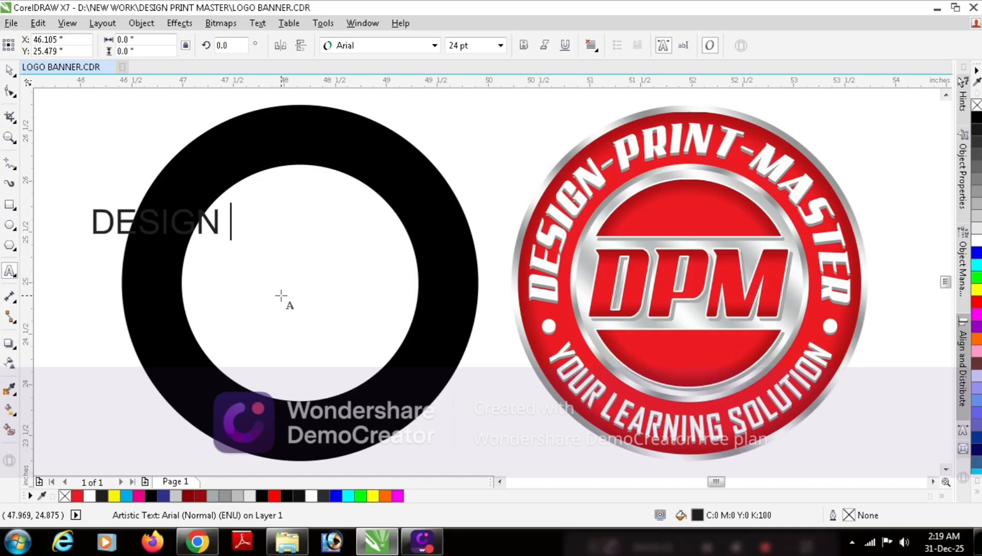
key("BackSpace")
key("BackSpace")
key("BackSpace")
type("PRINT ")
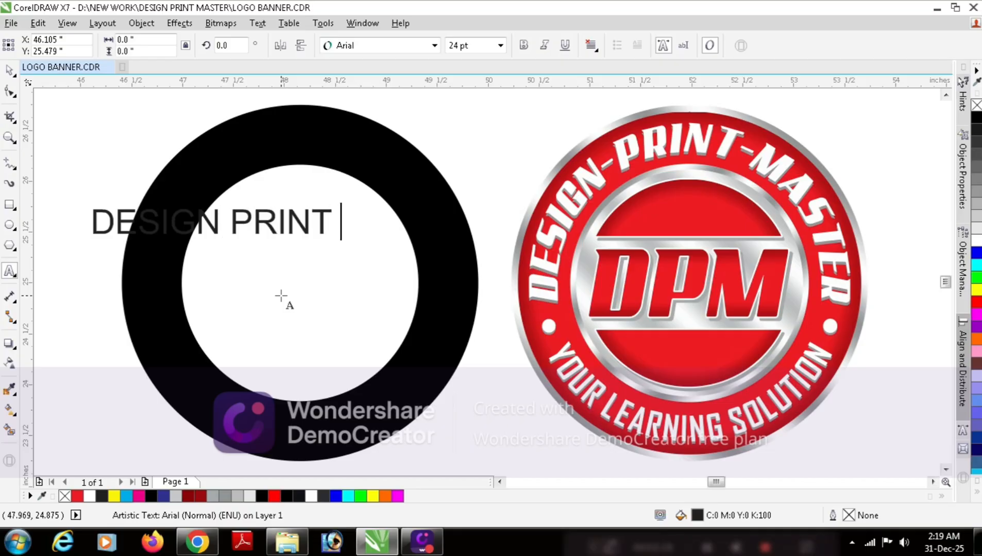
type("MASTER")
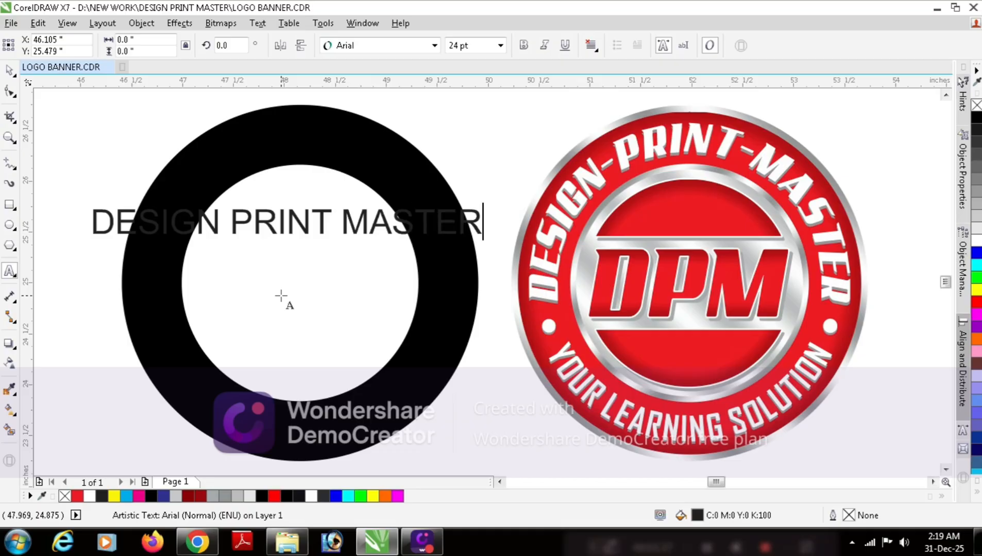
key("ctrl+space")
left_click(521, 146)
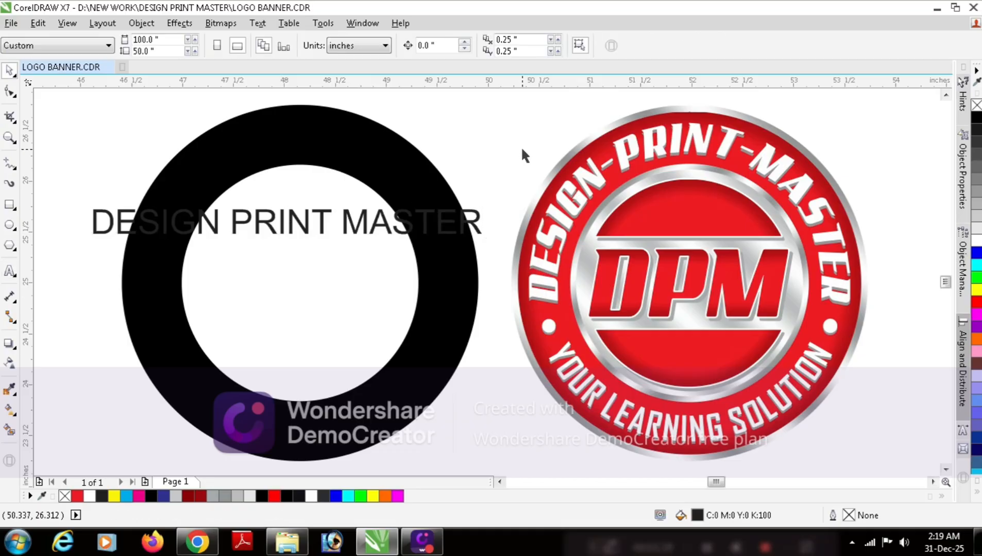
Change the font of the "DESIGN PRINT MASTER" text to AddCityboy.
left_click_drag(58, 193, 505, 257)
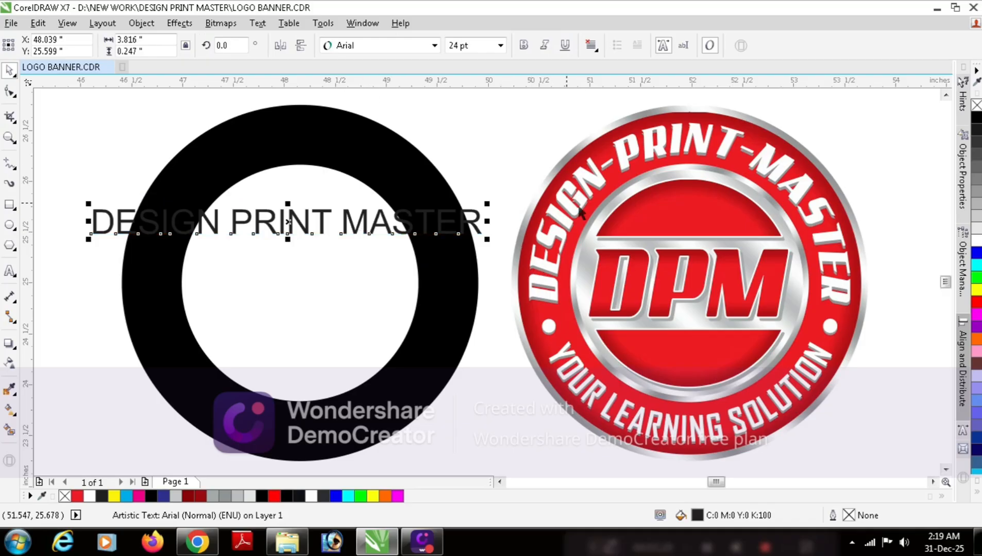
left_click(357, 46)
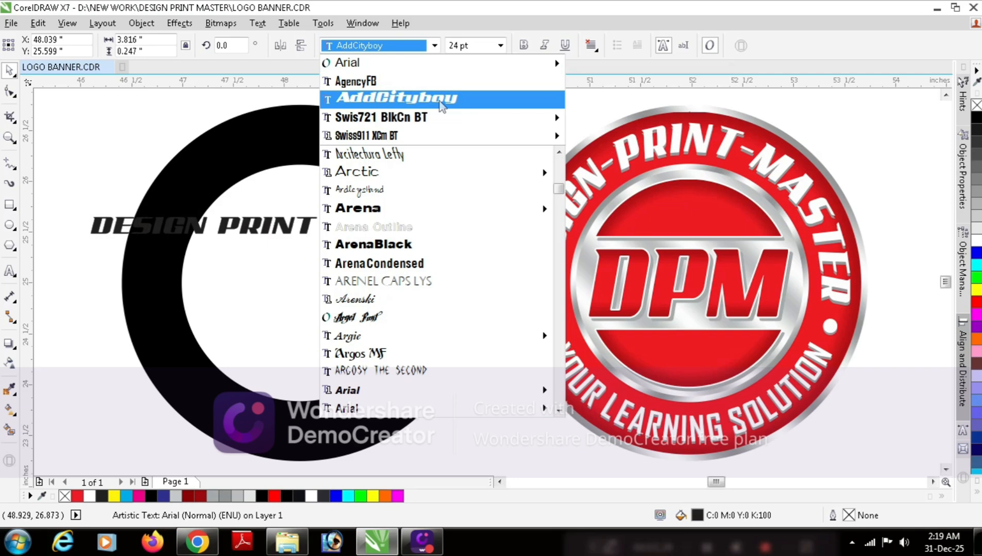
left_click(442, 105)
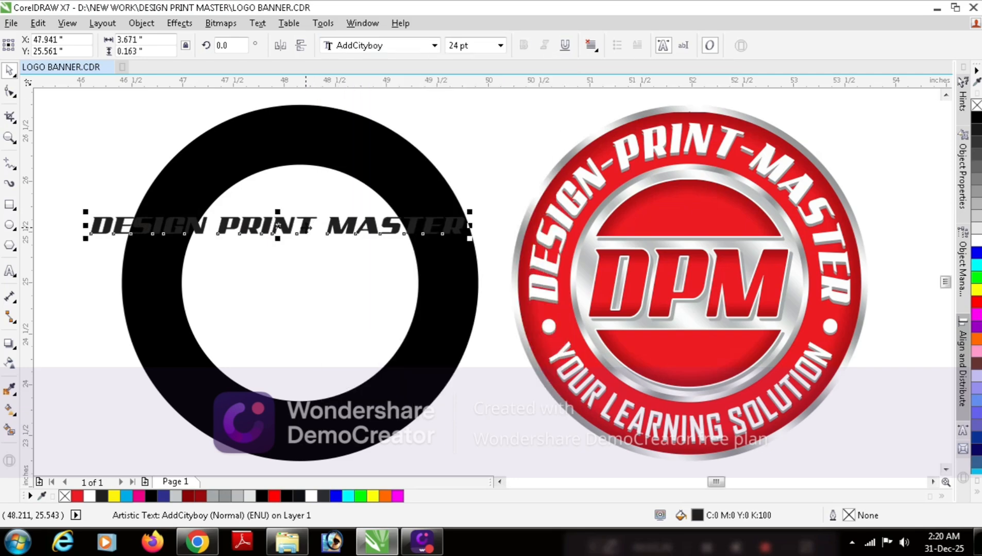
Stretch the text vertically to about 0.234 inches high and shift it slightly across the ring.
left_click_drag(278, 226, 283, 260)
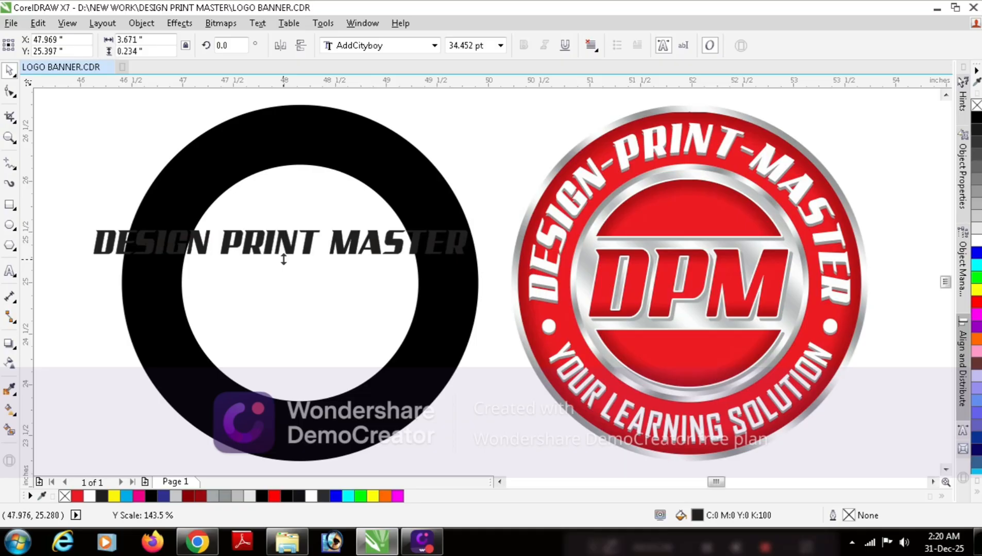
left_click(461, 147)
left_click_drag(353, 242, 359, 255)
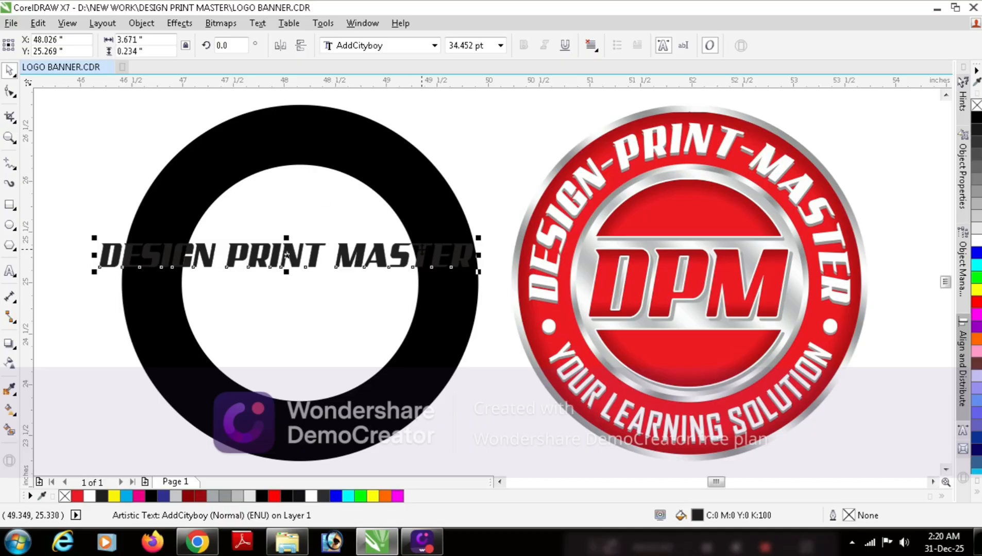
left_click_drag(421, 250, 426, 248)
Fit the "DESIGN PRINT MASTER" text to the ring's outer edge as its path.
left_click(363, 148, "shift")
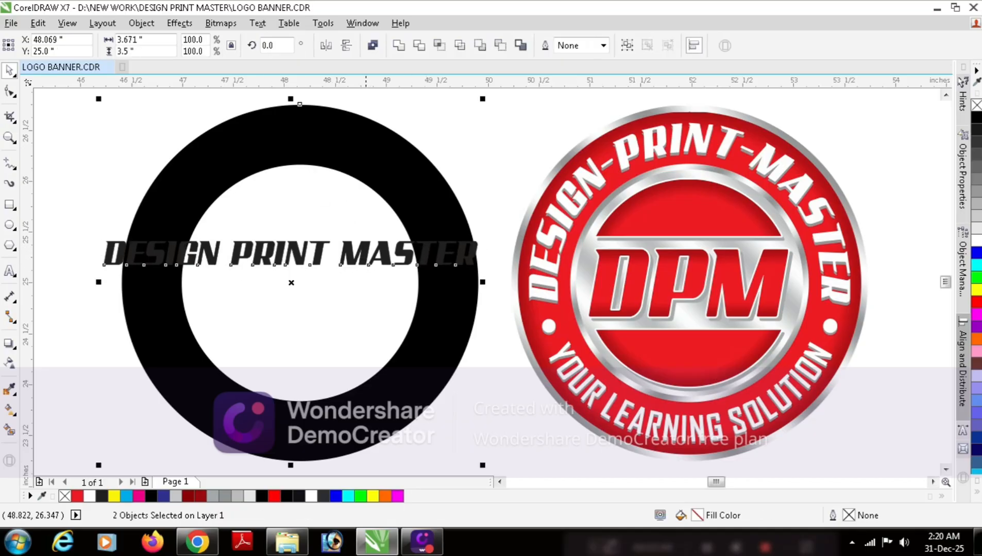
left_click(258, 23)
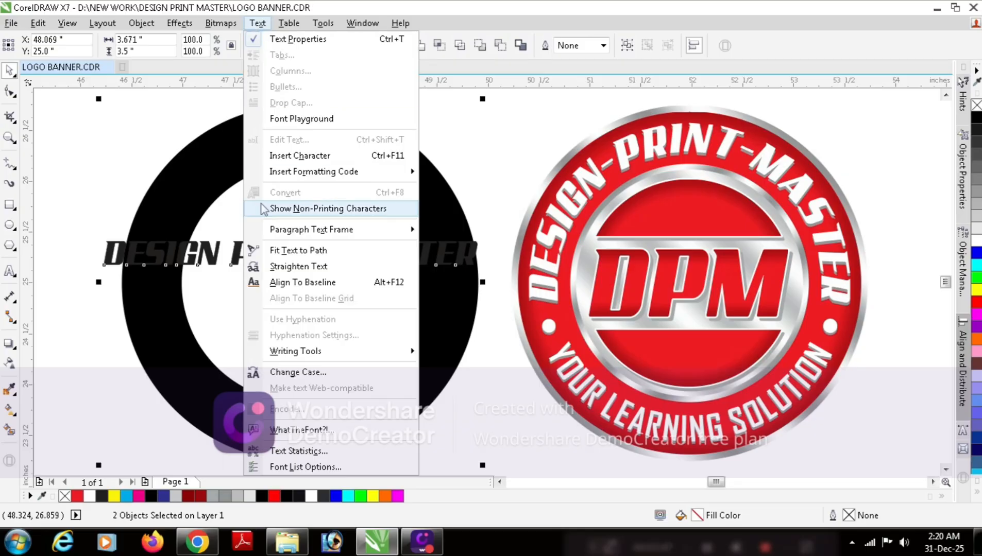
left_click(355, 250)
left_click(473, 164)
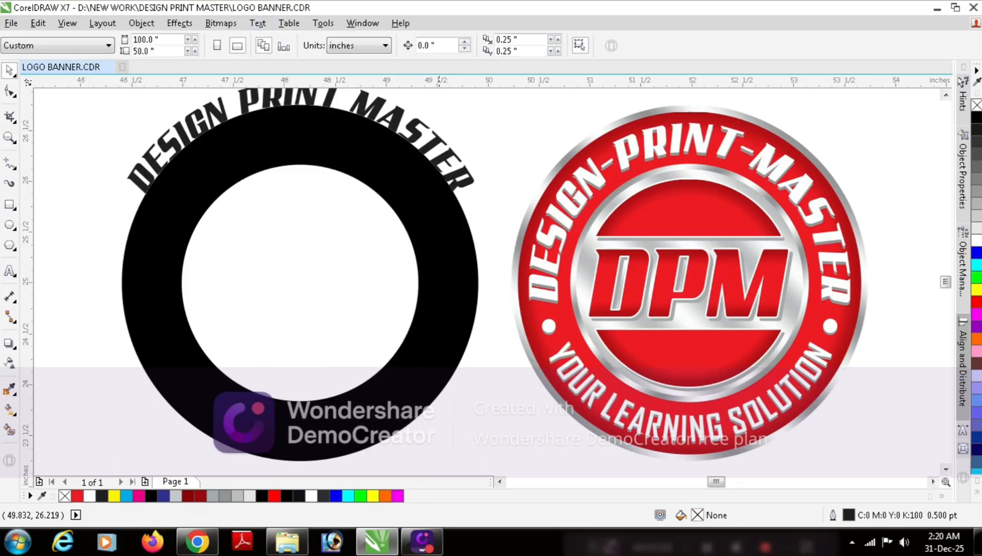
scroll(334, 172, "down", 2)
scroll(331, 151, "up", 2)
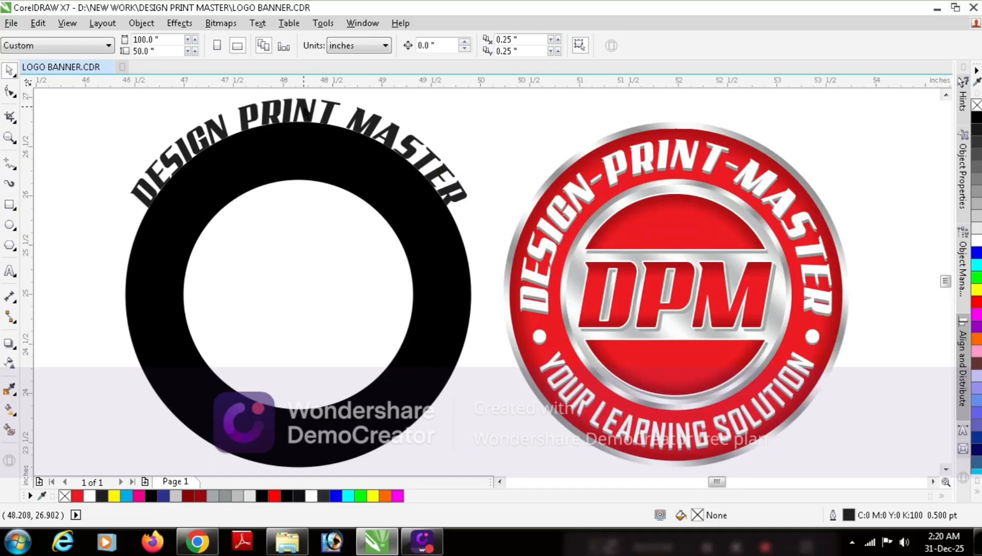
Fill the curved "DESIGN PRINT MASTER" text with yellow and move it inside the ring with a vertical offset of about -0.375 inches.
left_click(305, 106)
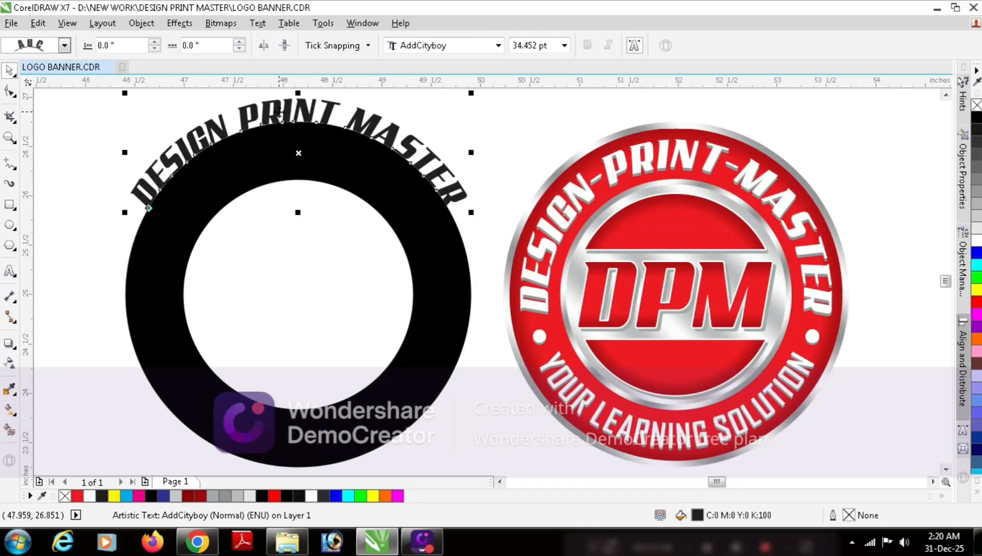
left_click(975, 292)
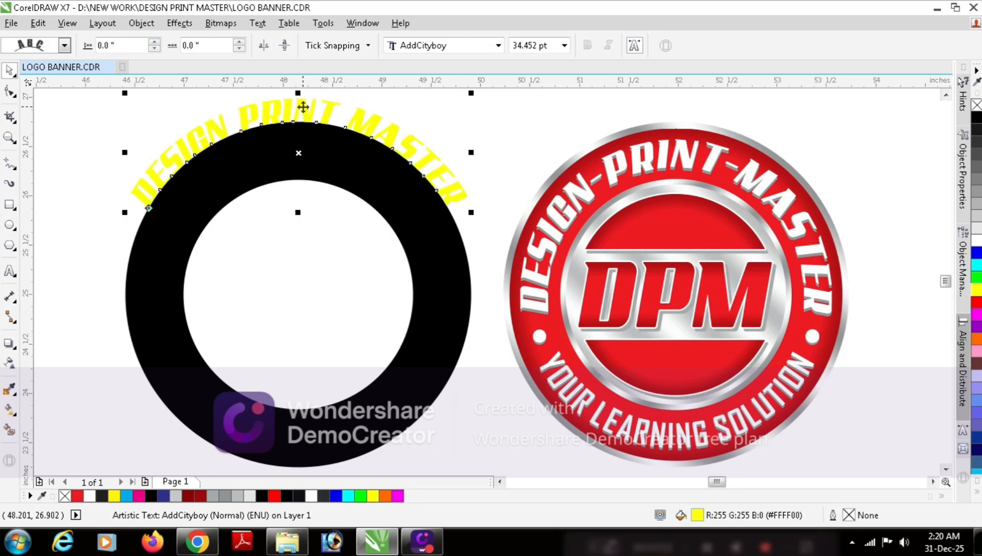
left_click_drag(305, 109, 297, 147)
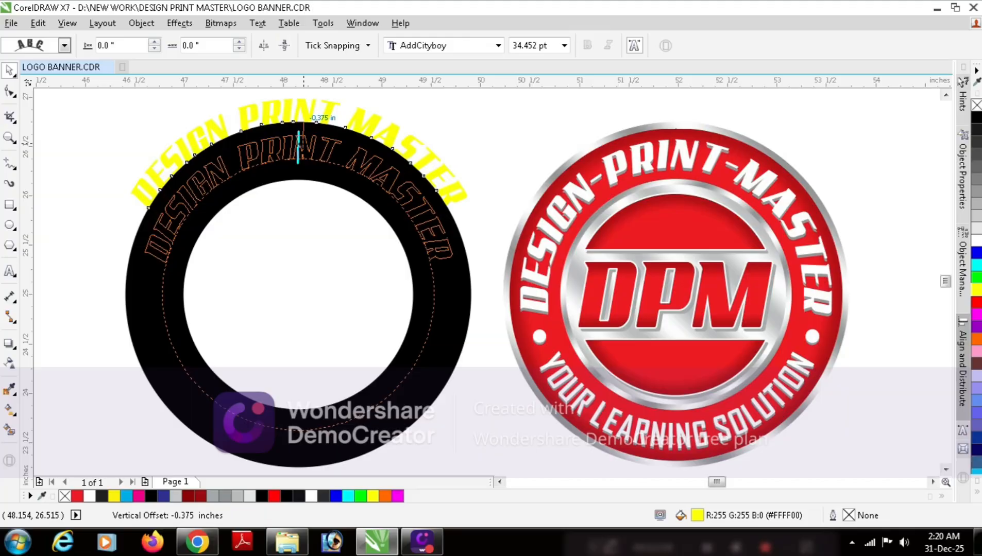
left_click(483, 123)
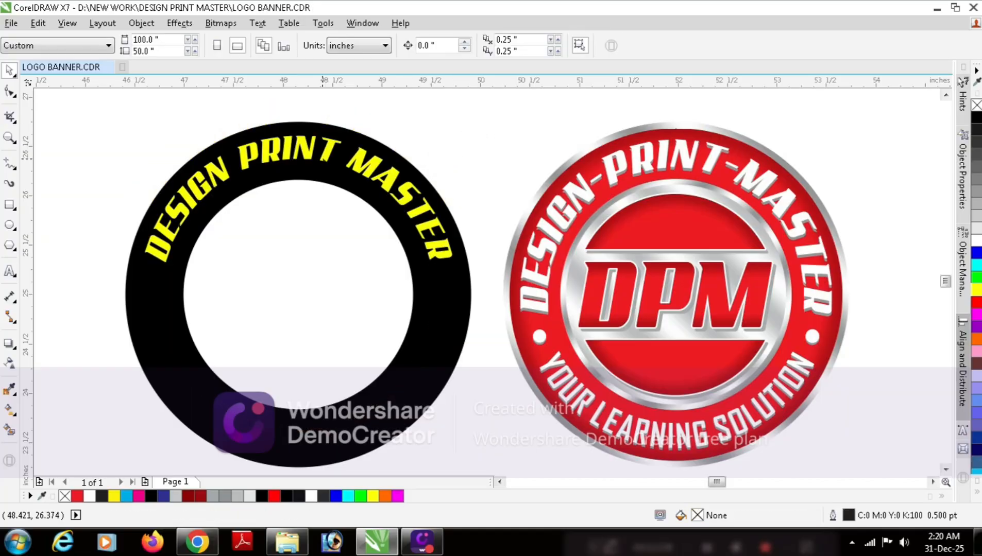
Set the font size of the curved text to 43 pt after trying 40 pt.
left_click(322, 156)
left_click(323, 157)
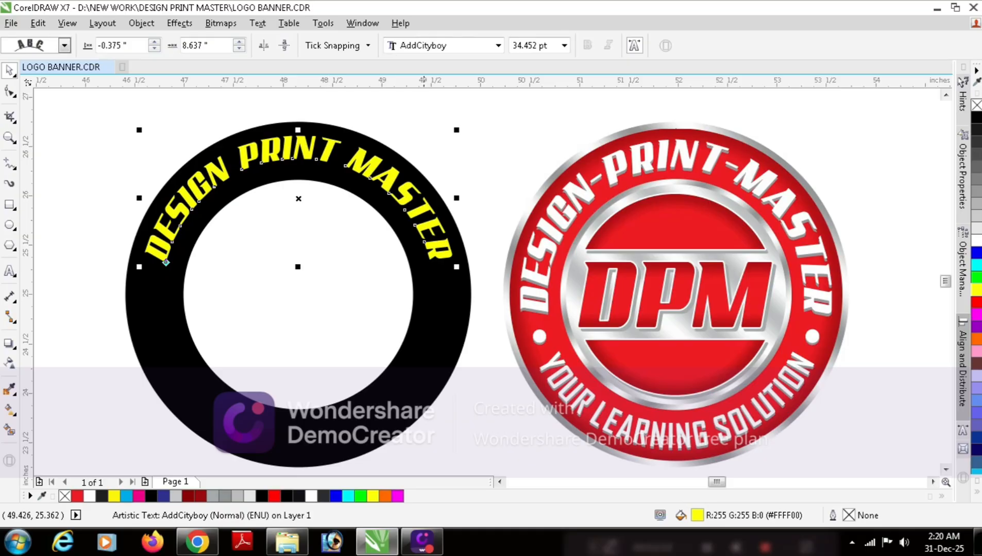
left_click(516, 47)
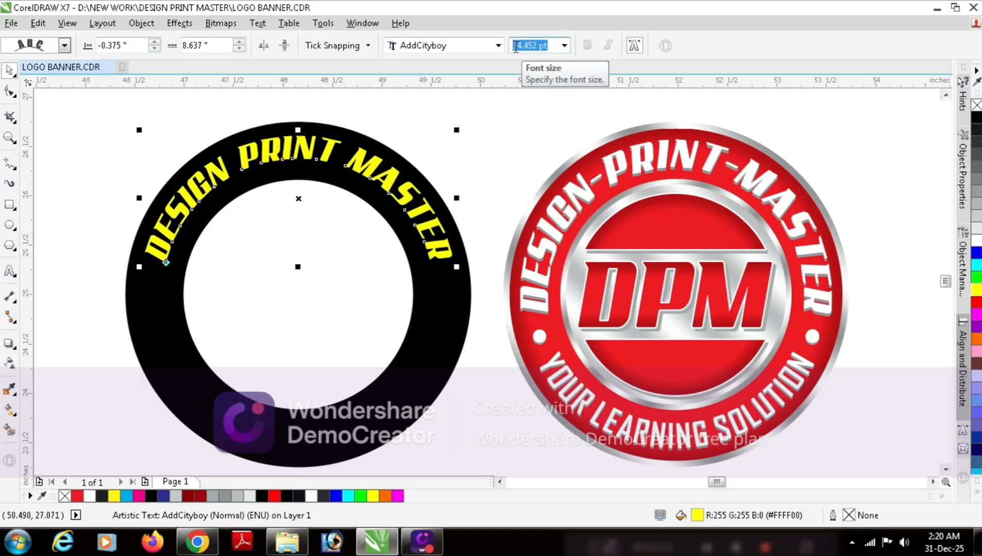
type("40")
key("Return")
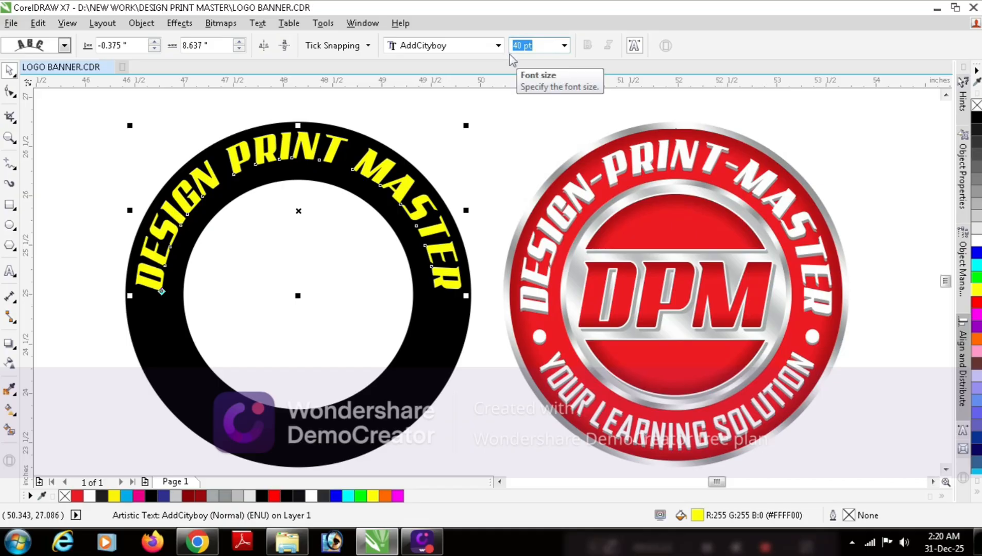
type("43")
key("Return")
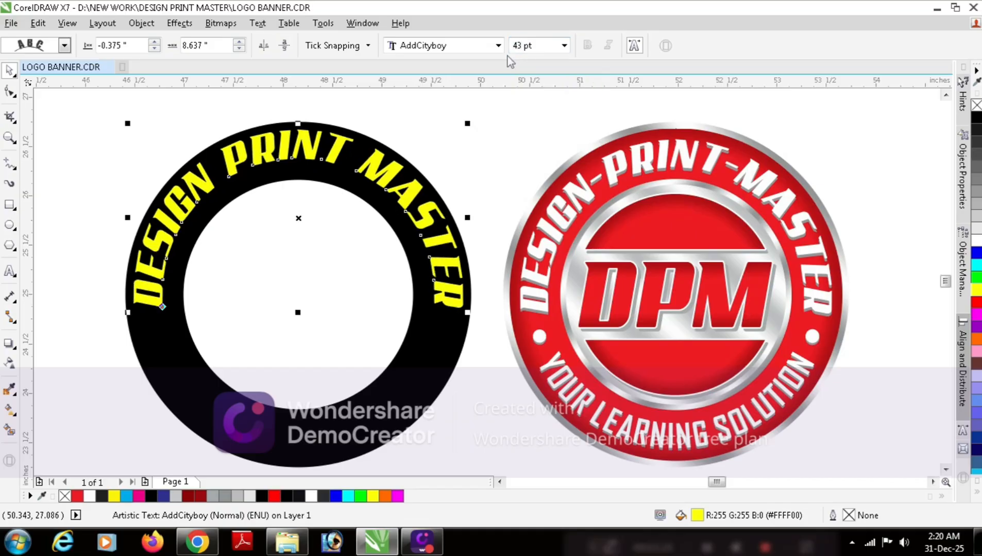
Shift the curved text further into the ring, to a path offset of about -0.438 inches.
scroll(278, 152, "up", 1)
scroll(278, 152, "down", 2)
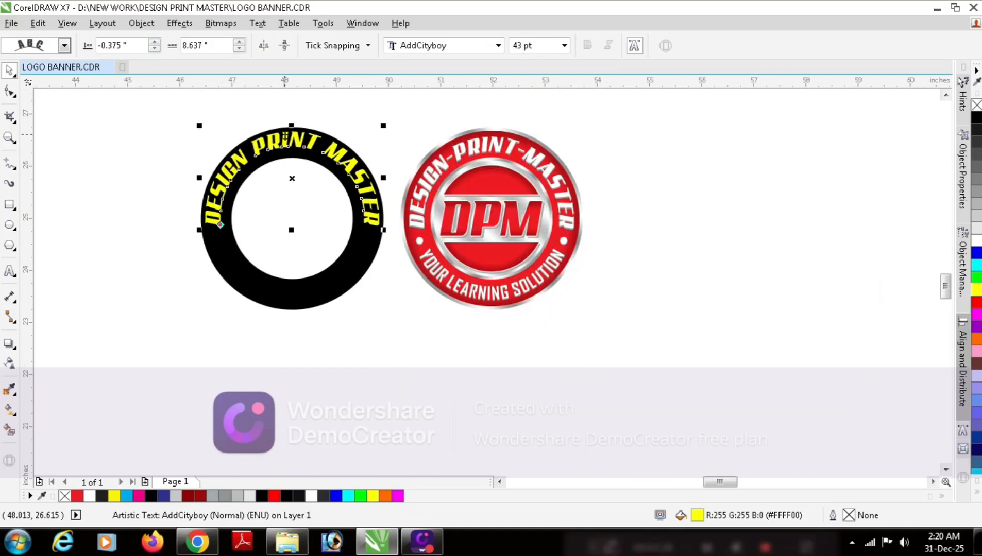
scroll(278, 152, "up", 3)
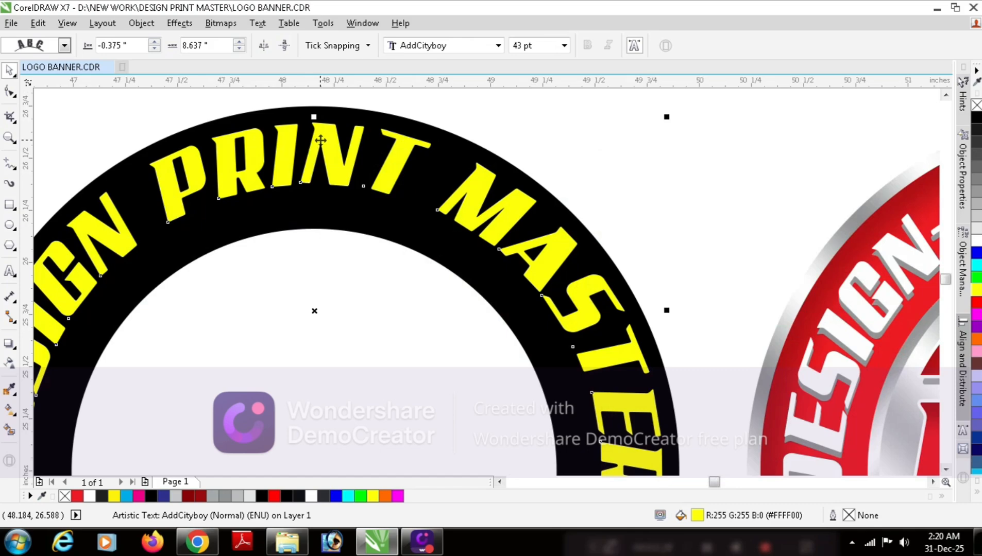
left_click_drag(318, 136, 319, 154)
left_click(529, 126)
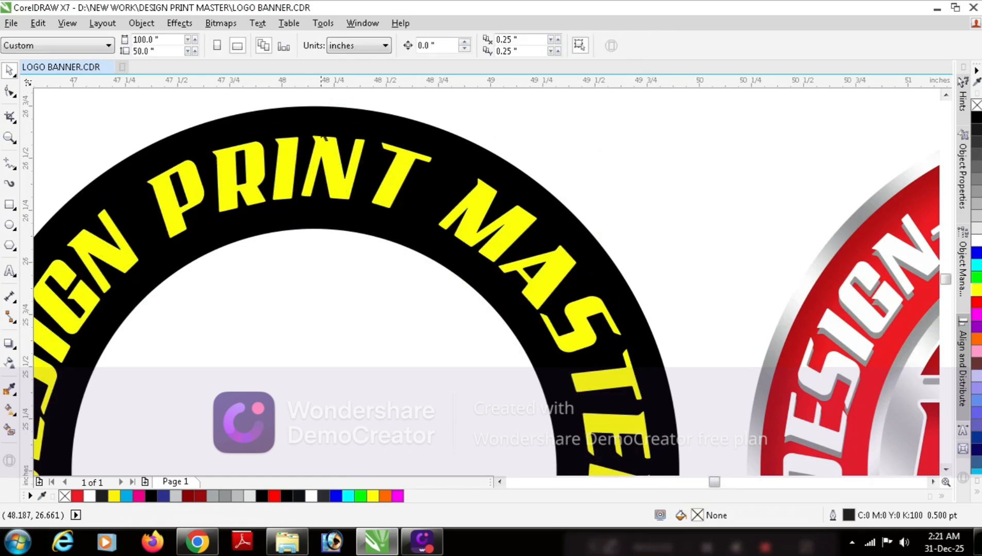
Break the curved "DESIGN PRINT MASTER" text apart from its ring path.
scroll(322, 154, "down", 2)
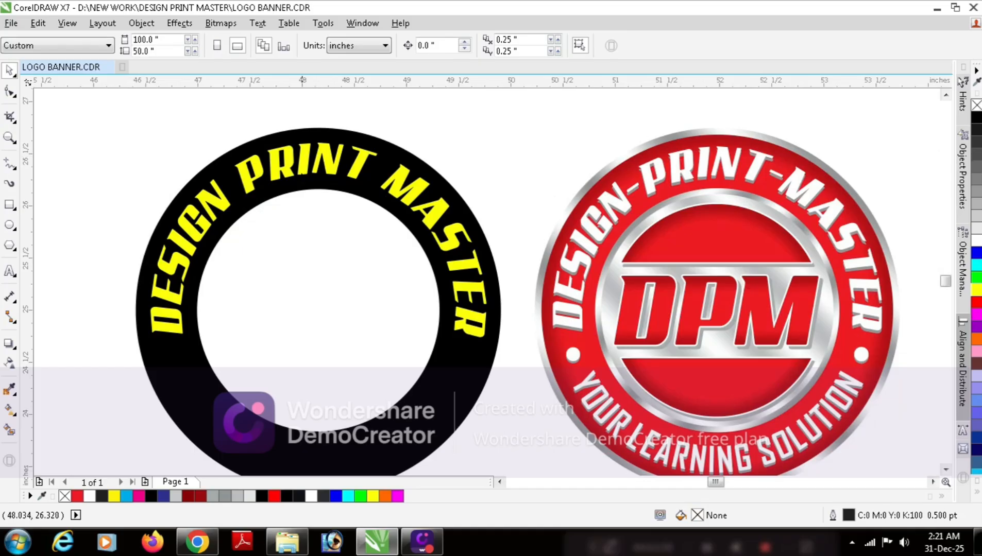
scroll(285, 175, "down", 2)
key("z")
left_click_drag(186, 148, 588, 344)
key("space")
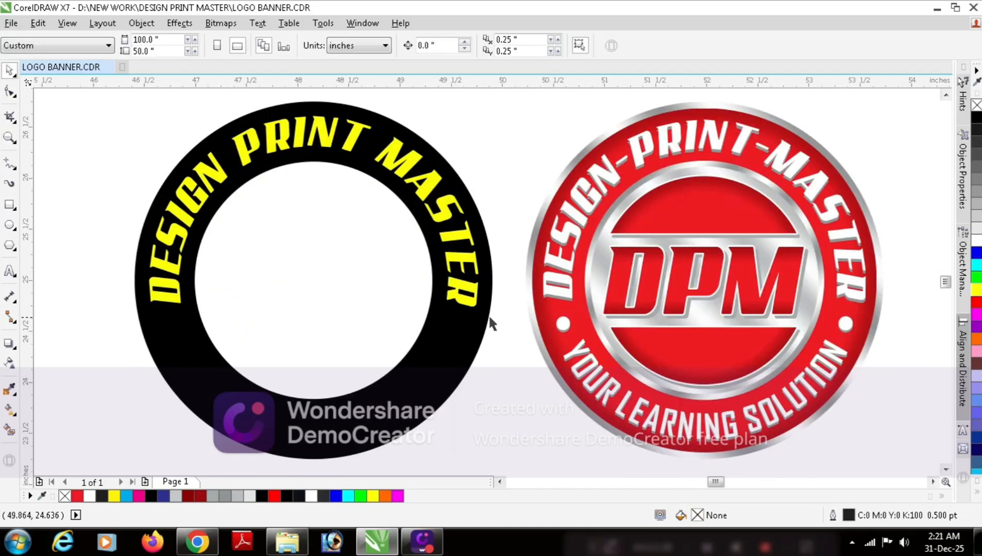
left_click(466, 300)
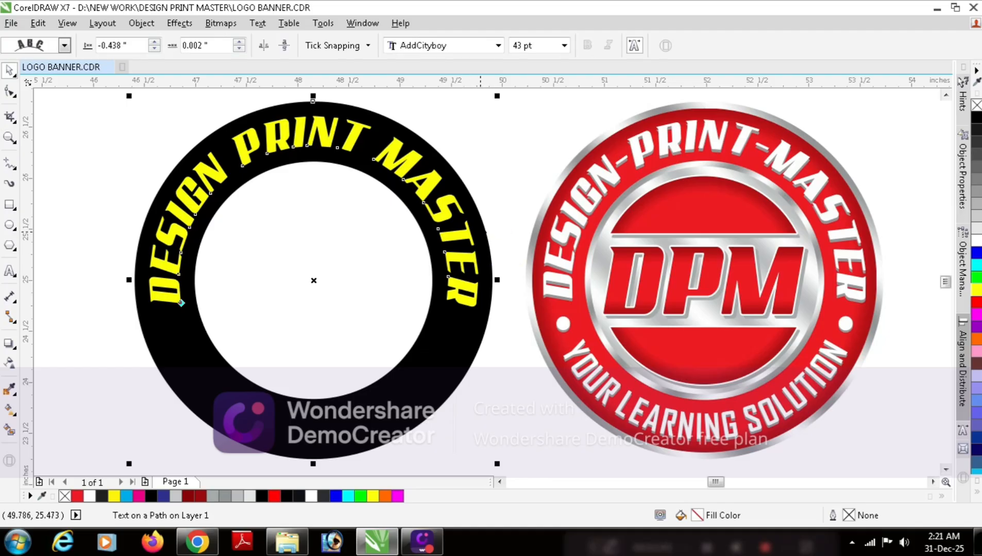
key("ctrl+k")
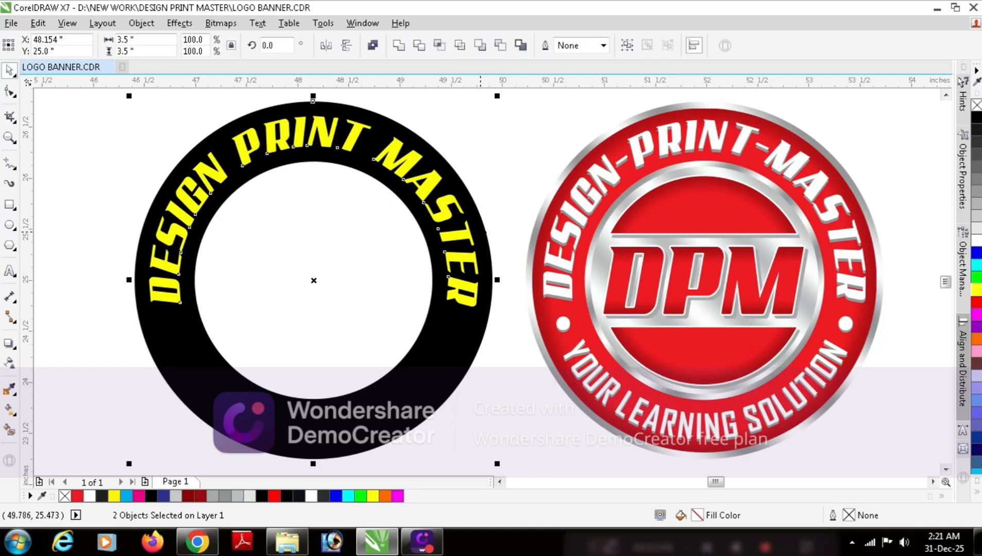
left_click(493, 173)
left_click_drag(426, 189, 487, 171)
key("ctrl+z")
key("ctrl+z")
key("ctrl+z")
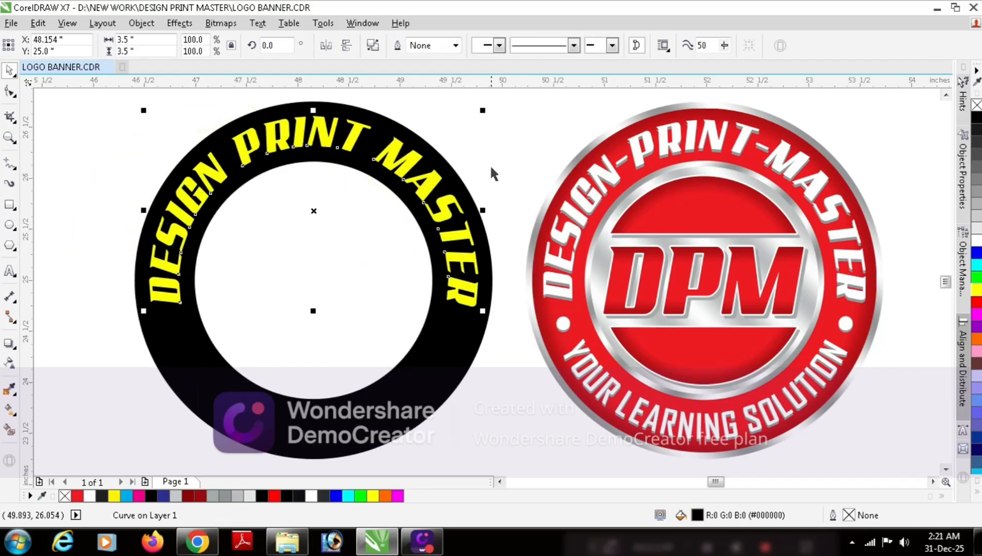
left_click(506, 125)
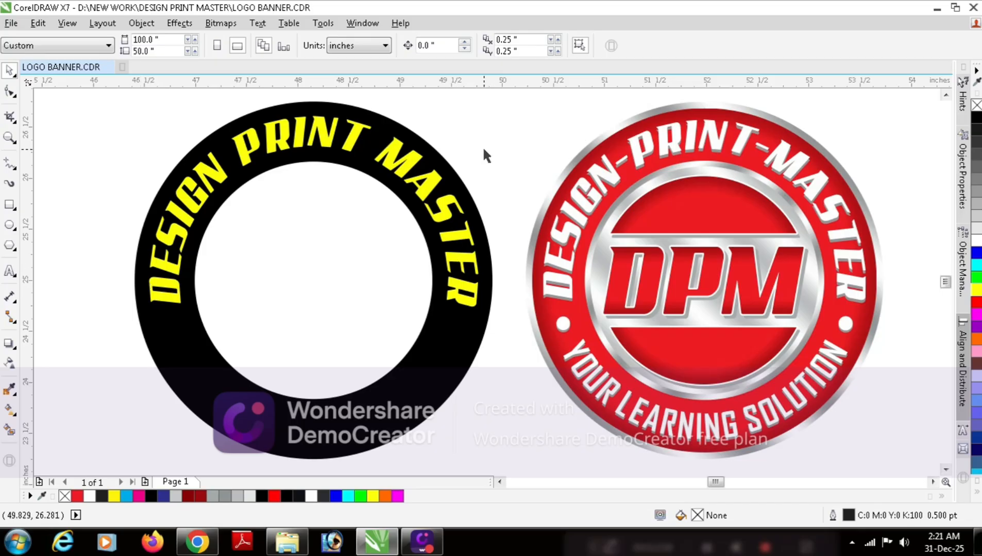
Fill the "DESIGN PRINT MASTER" text with white.
left_click(406, 166)
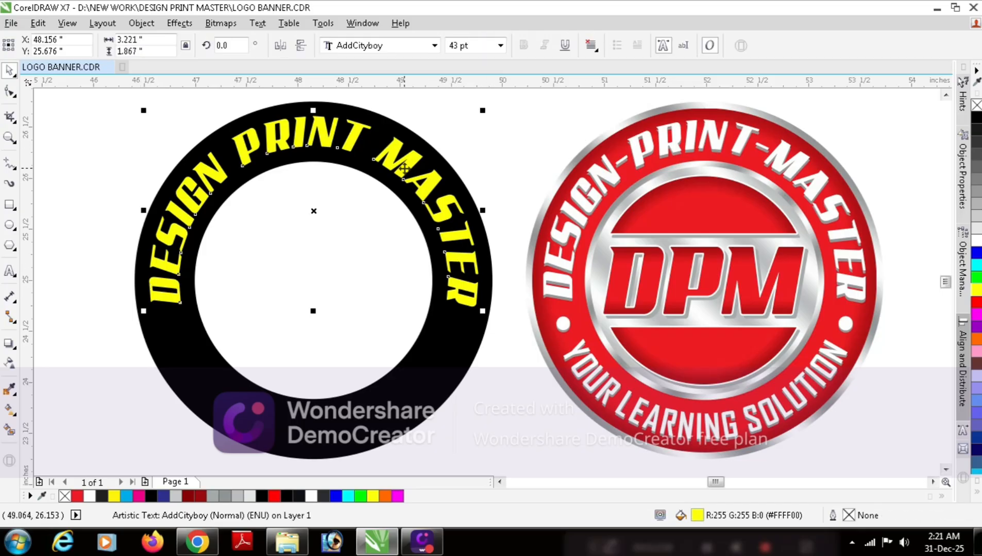
left_click(976, 242)
left_click(538, 142)
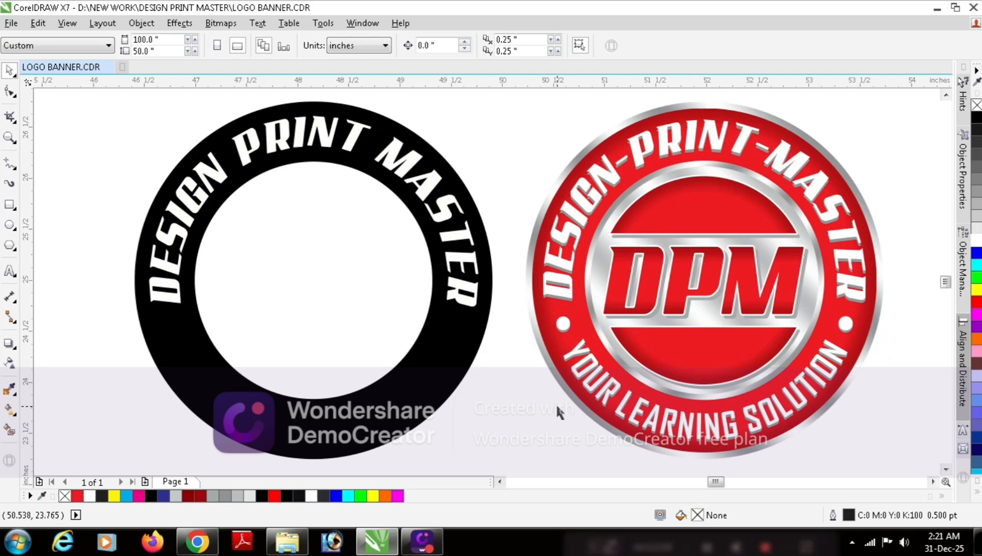
Draw a circle about 0.097 inches wide on the ring below the final "R", filled white without an outline.
key("F7")
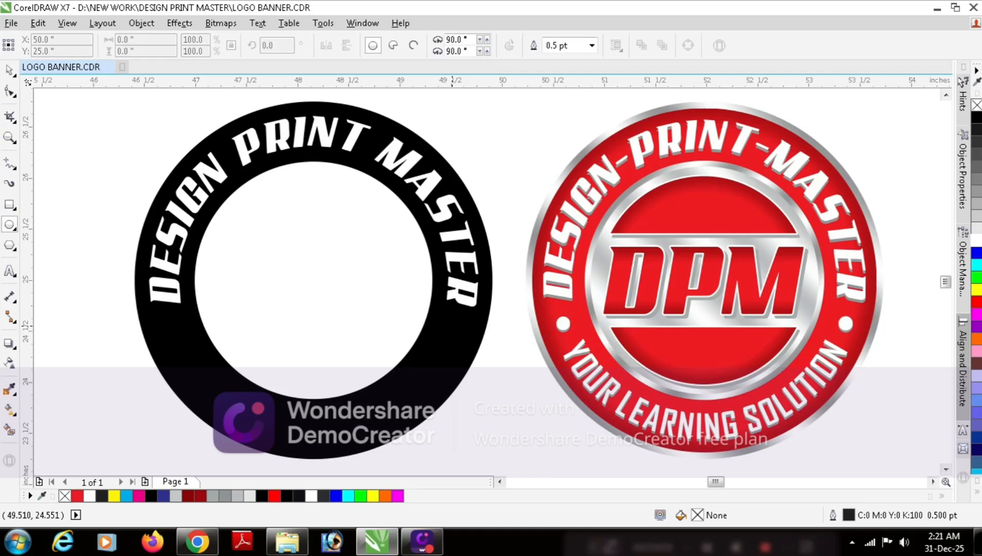
key("F2")
left_click_drag(361, 278, 483, 346)
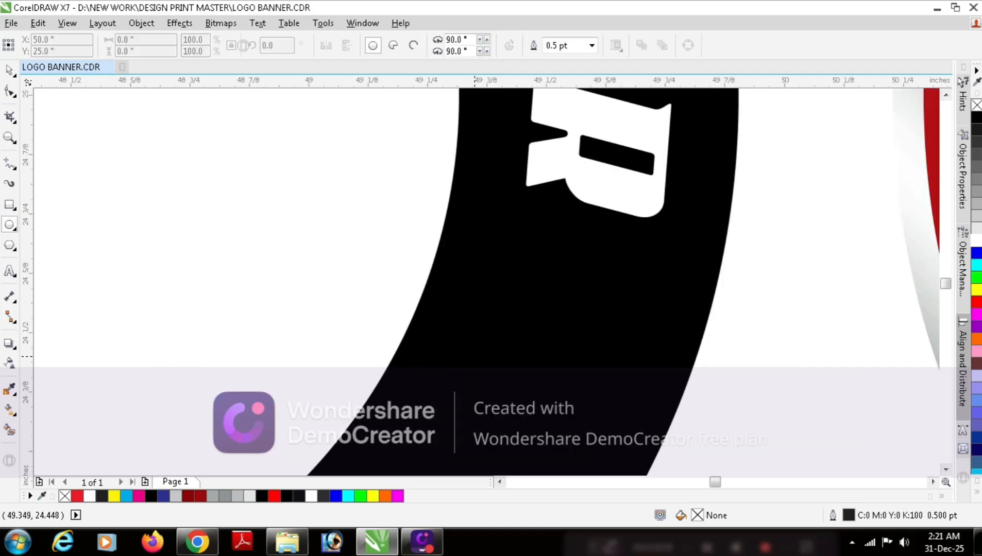
left_click_drag(566, 278, 591, 304)
key("space")
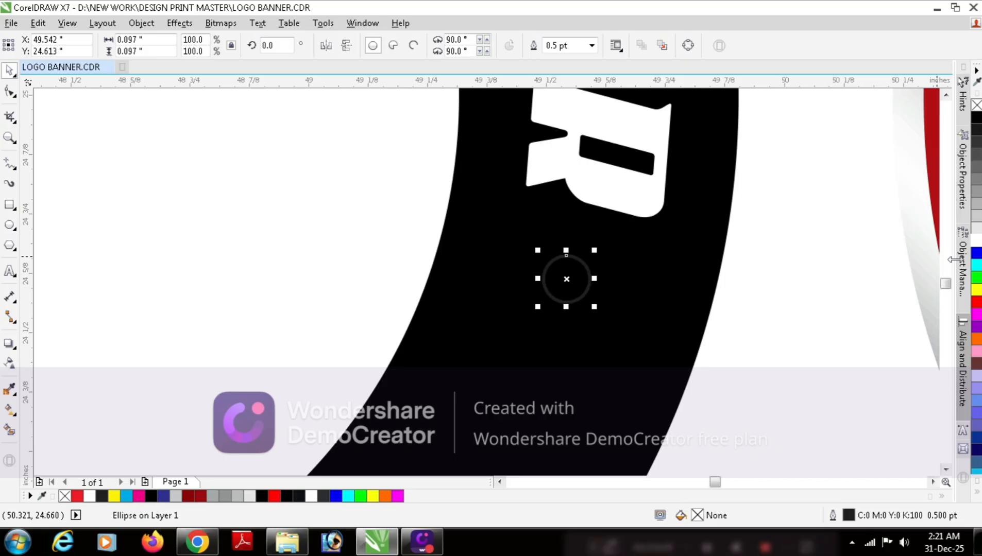
left_click(976, 243)
right_click(976, 105)
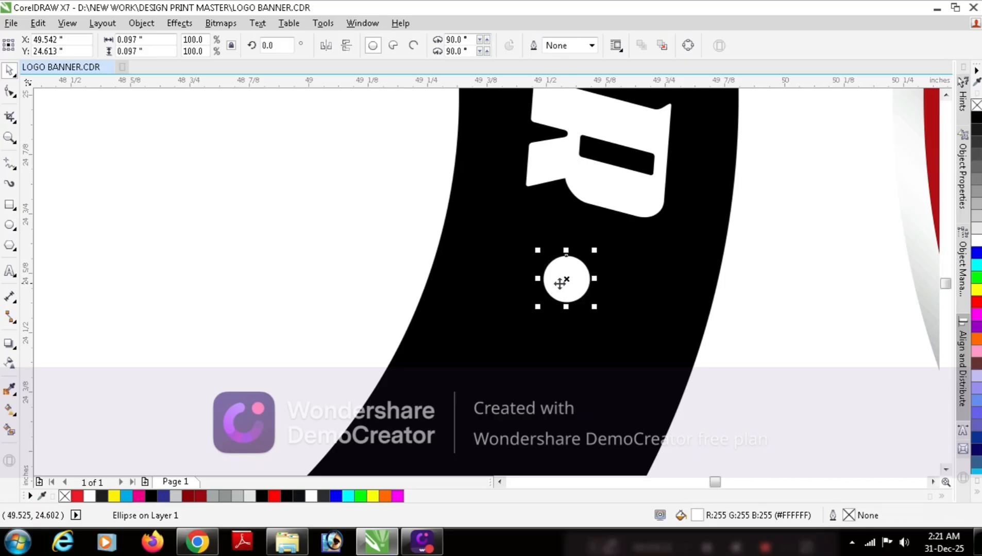
Nudge the white dot slightly outward and place a copy at the same height below the "D" of "DESIGN".
left_click_drag(560, 283, 565, 284)
scroll(565, 284, "down", 2)
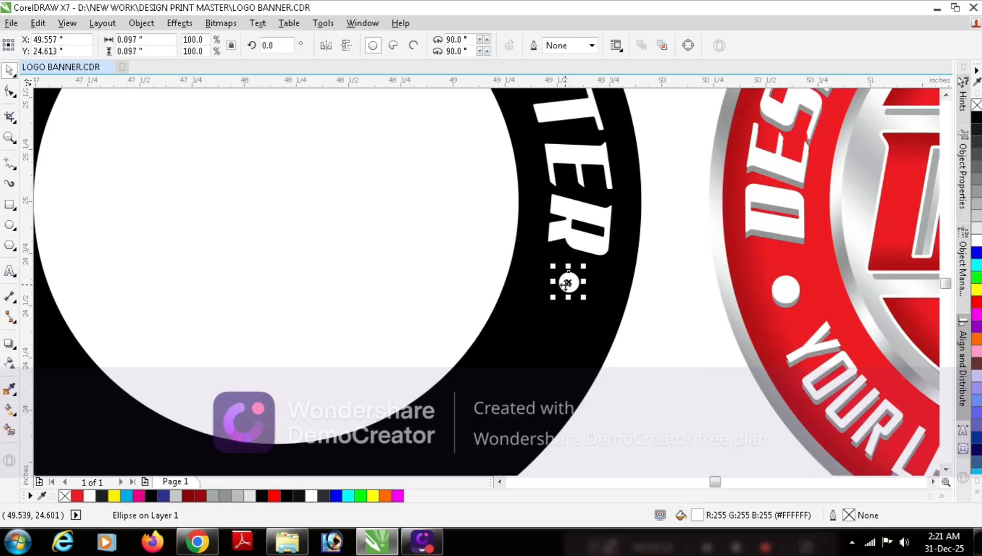
scroll(566, 284, "down", 2)
left_click_drag(566, 283, 272, 283)
key("z")
left_click_drag(184, 224, 493, 333)
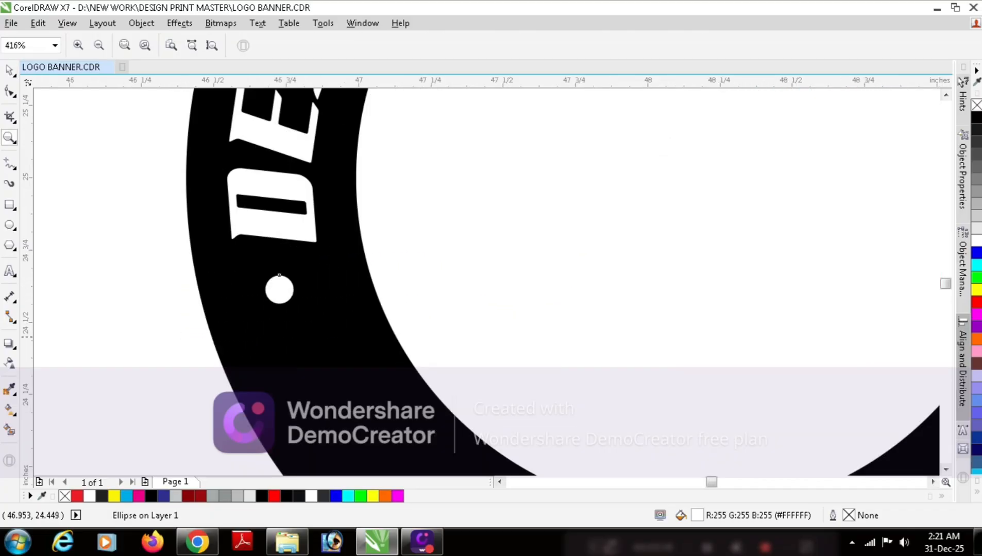
Enlarge both white dots to about 0.117 inches in diameter.
key("space")
left_click_drag(280, 275, 282, 275)
scroll(370, 288, "down", 2)
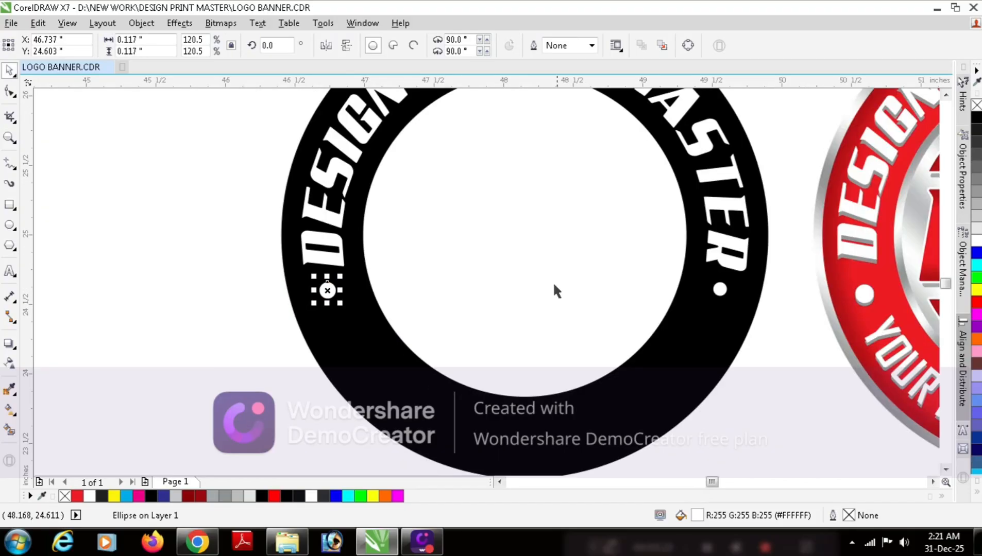
left_click(719, 289)
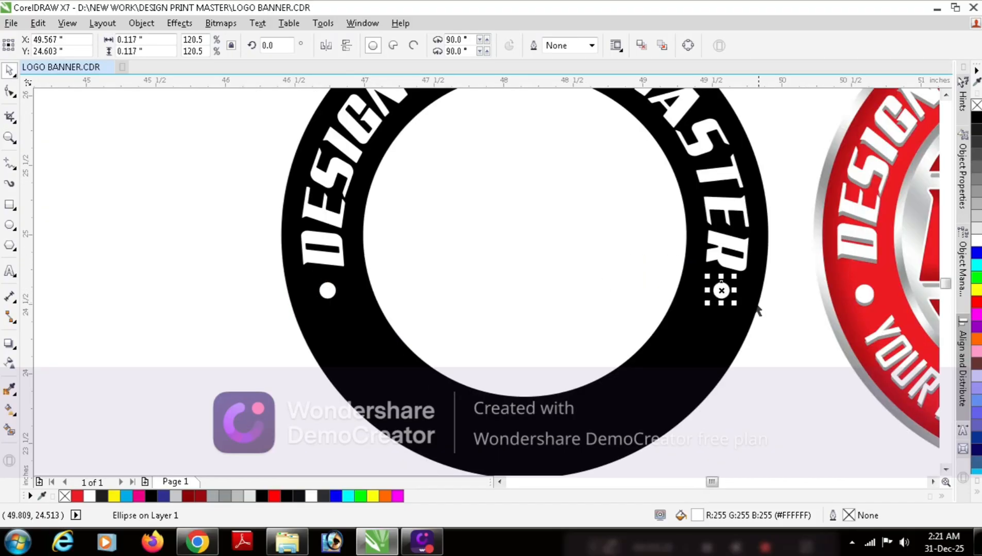
left_click(780, 319)
Select both white dots and move them together down by about 0.02 inches.
key("z")
left_click_drag(227, 232, 812, 322)
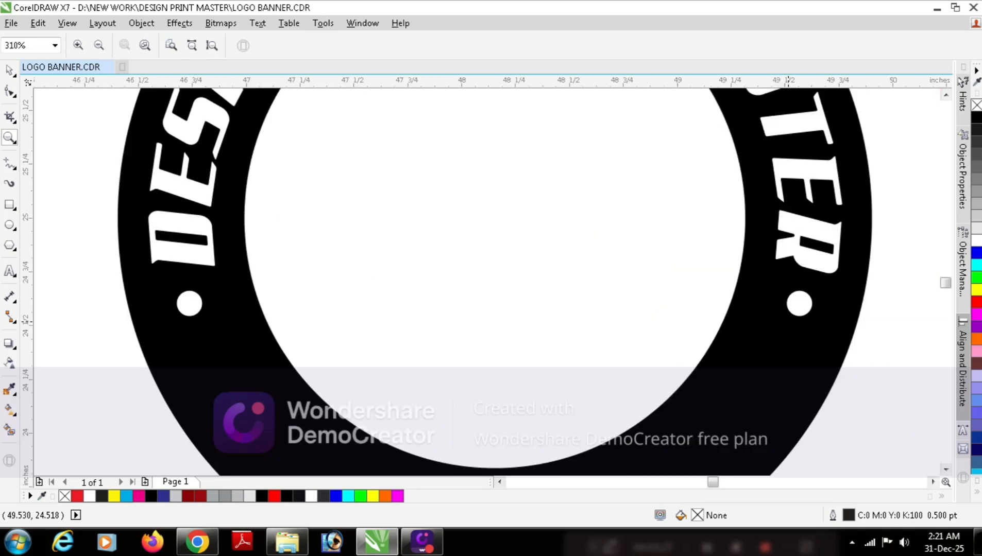
scroll(813, 313, "up", 1)
left_click(802, 298)
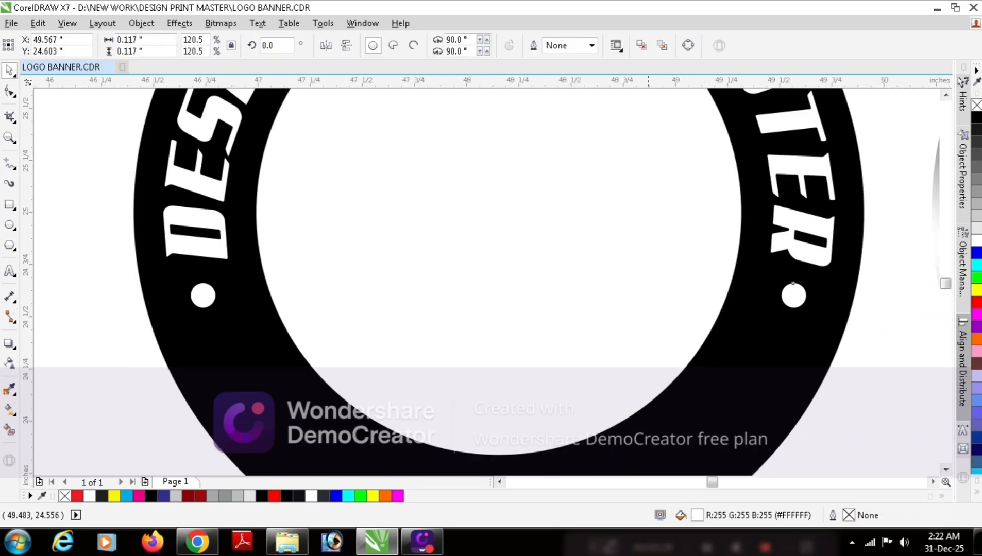
left_click(198, 295, "shift")
scroll(202, 294, "up", 3)
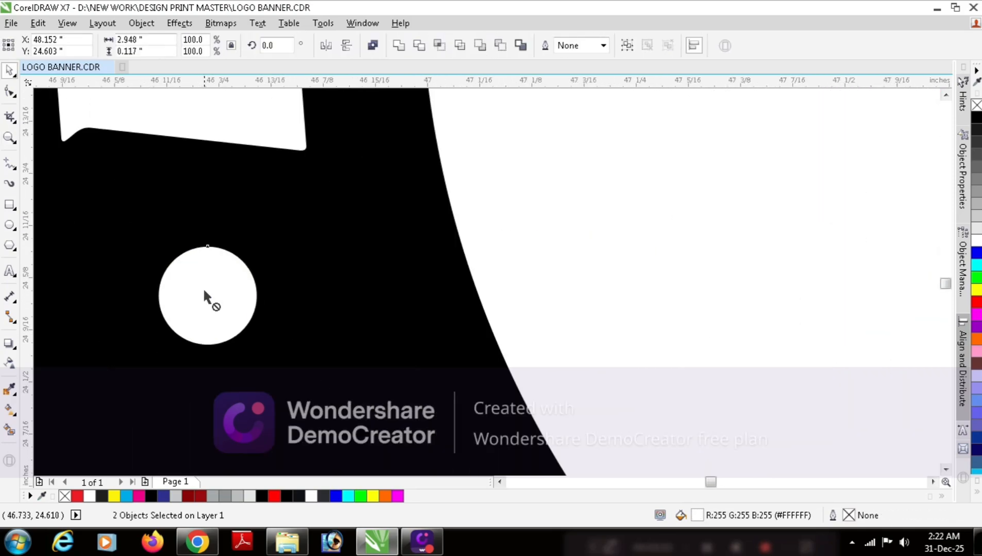
left_click_drag(204, 292, 201, 314)
scroll(202, 313, "down", 3)
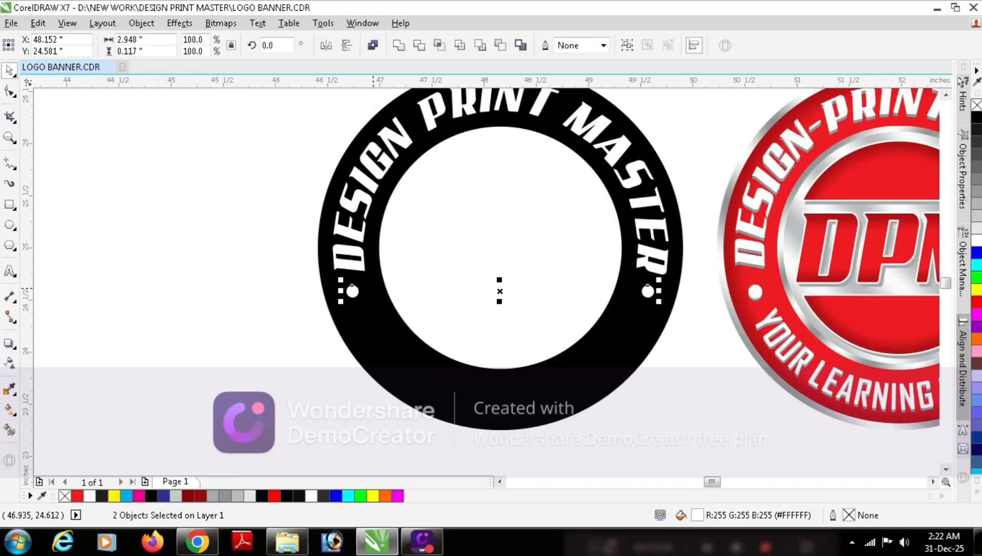
Add the artistic text "YOUR LEARNING SOLUTION" in the blank area below the black ring.
key("z")
left_click_drag(277, 218, 948, 436)
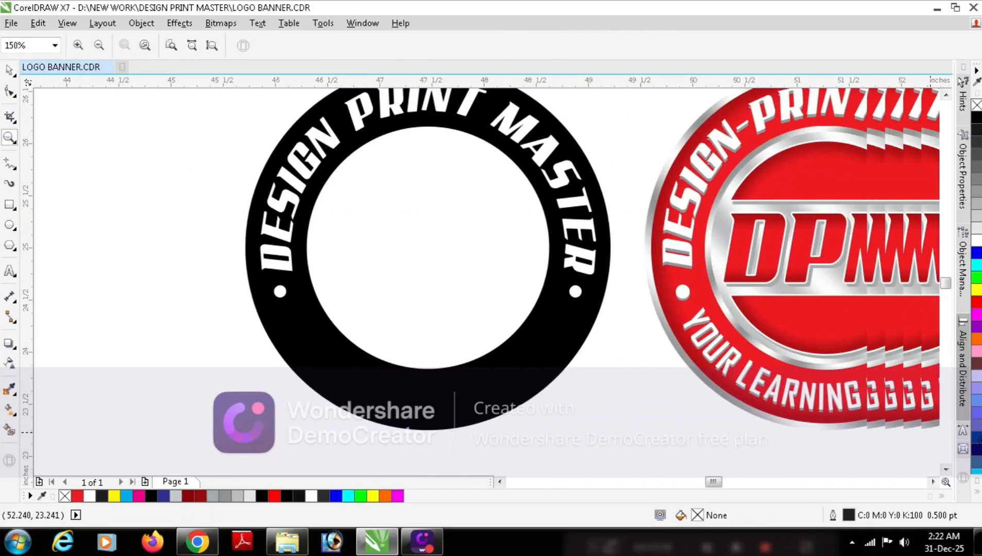
left_click_drag(93, 274, 906, 456)
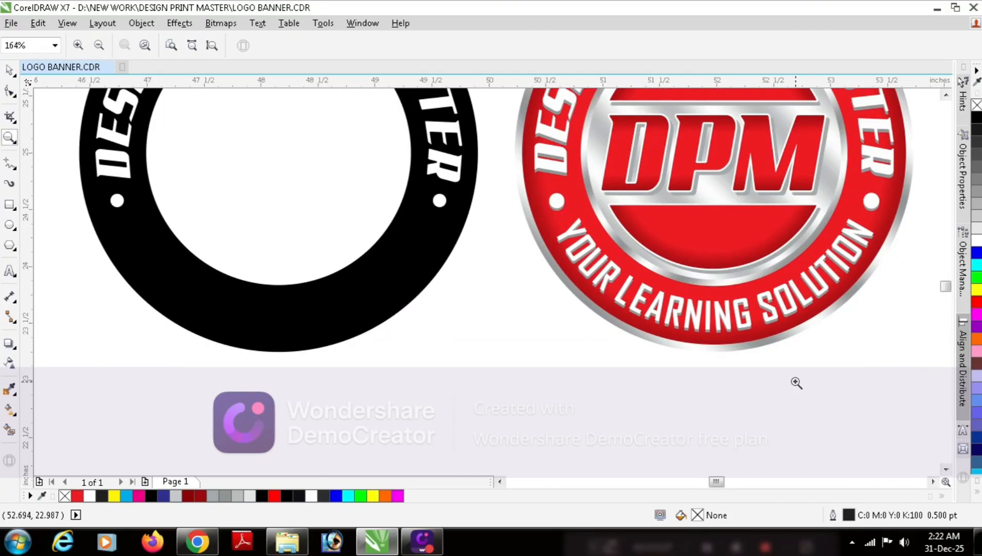
key("space")
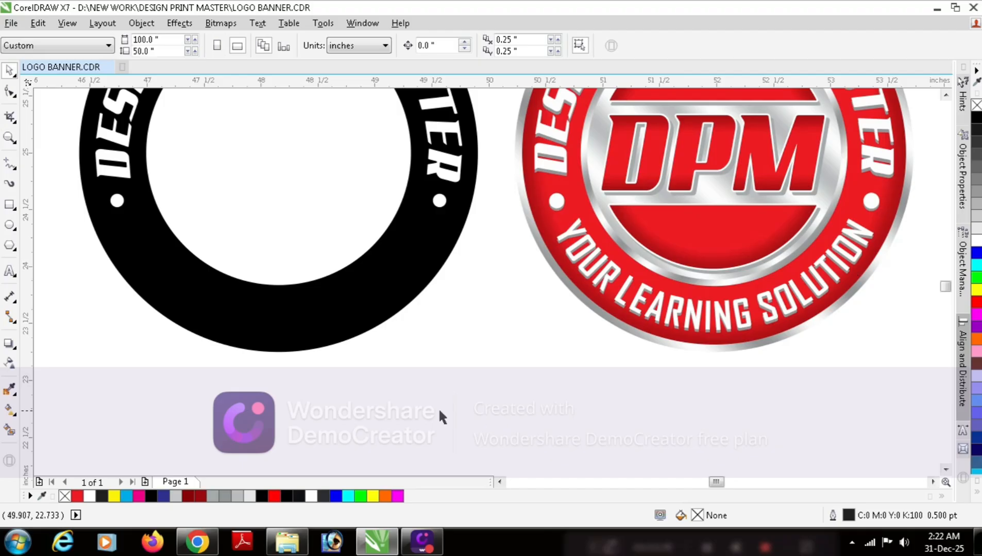
key("F8")
left_click(198, 401)
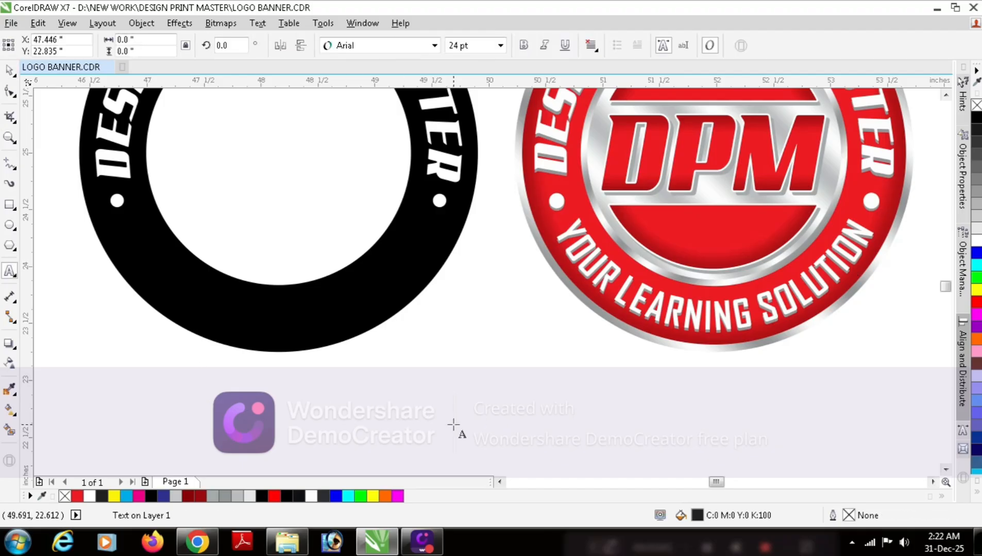
type("YO")
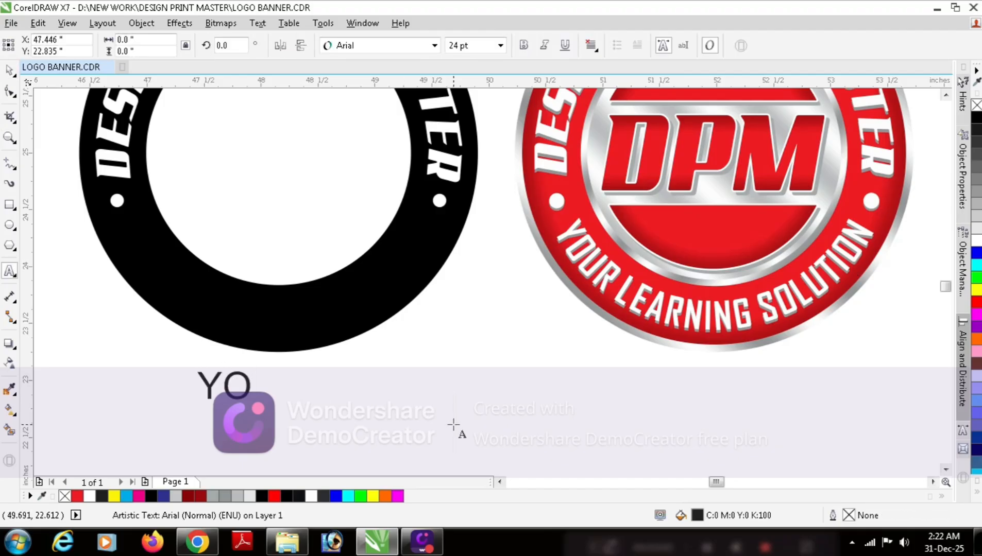
type("UR LEAR")
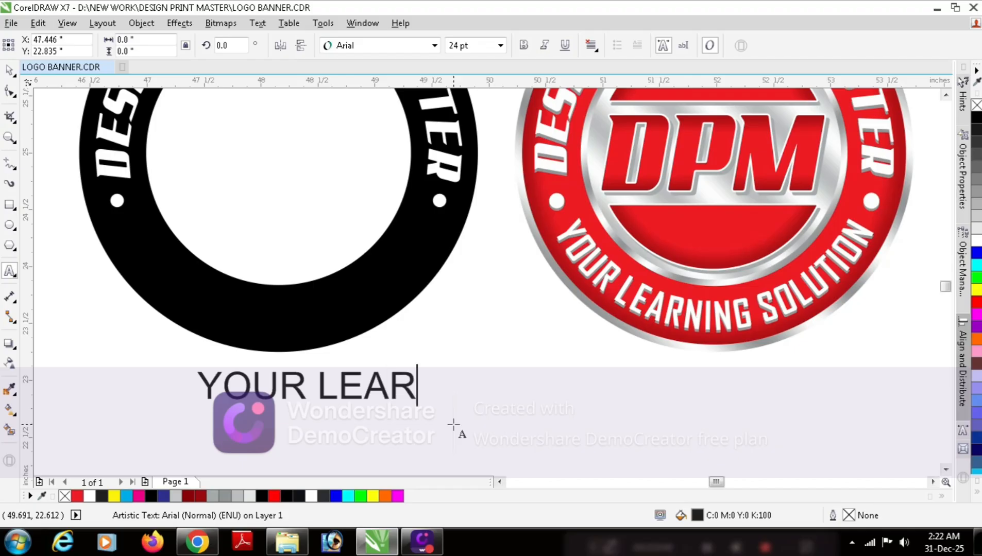
type("NING S")
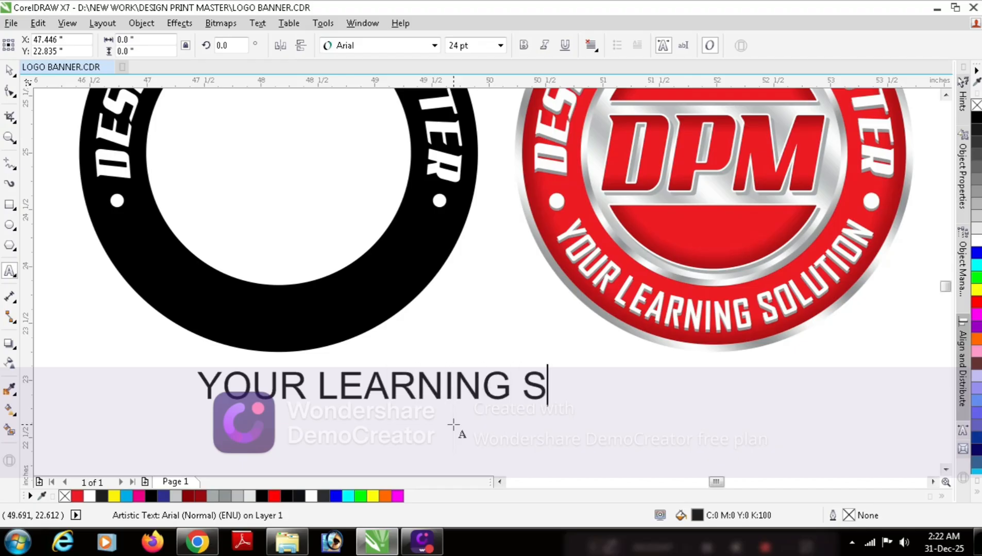
type("OLUTION")
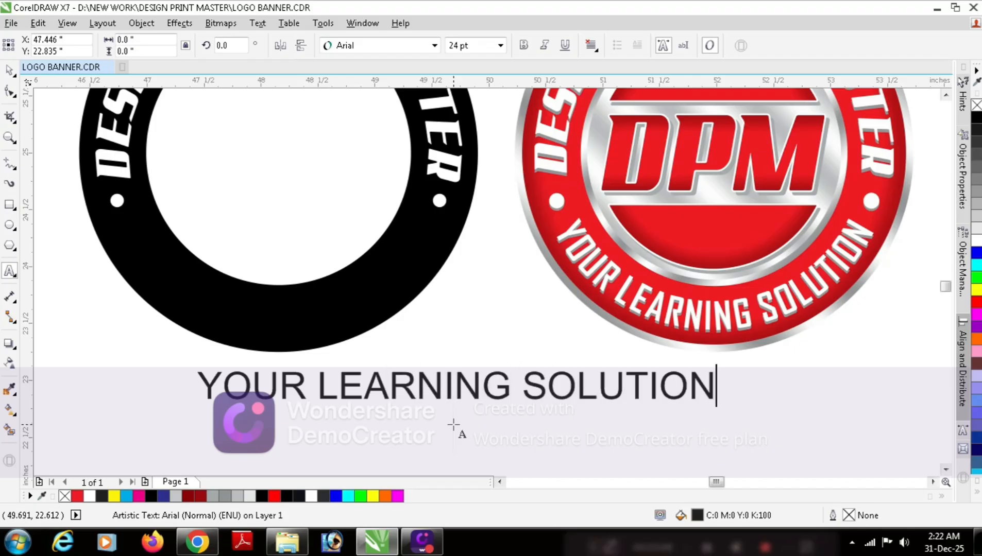
Set the "YOUR LEARNING SOLUTION" text in the AgencyFB font and fill it yellow, keeping it just below the ring.
key("ctrl+space")
left_click_drag(401, 414, 371, 420)
left_click(349, 49)
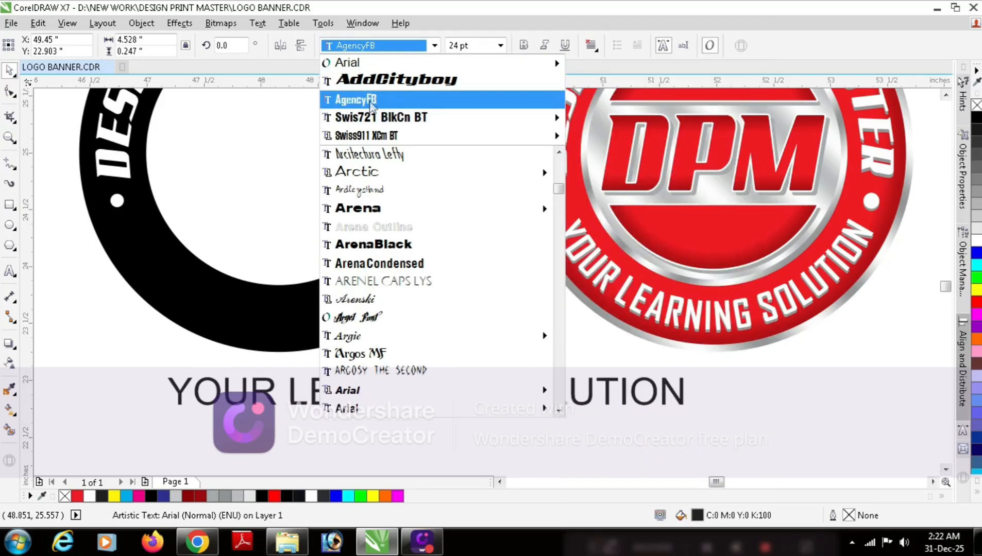
left_click(372, 101)
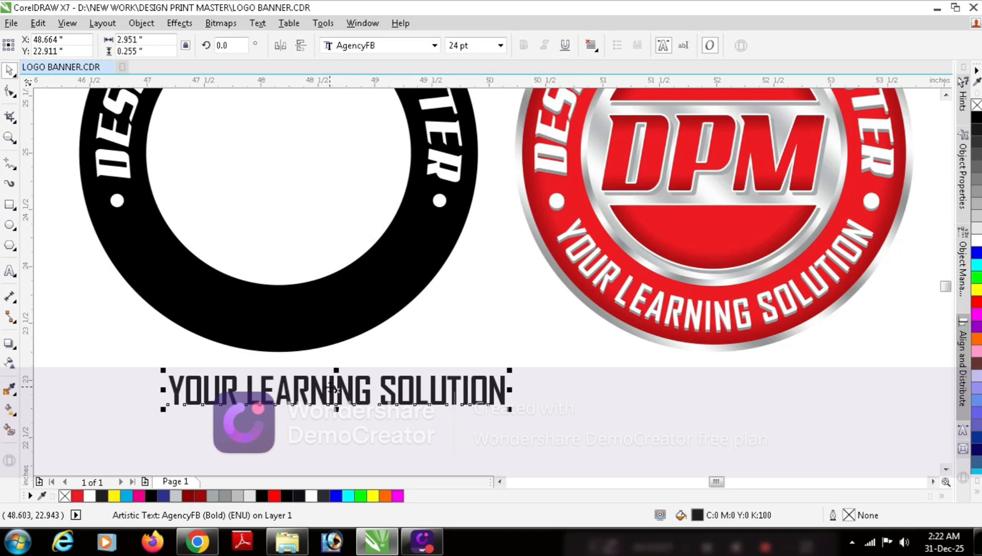
left_click_drag(322, 388, 299, 383)
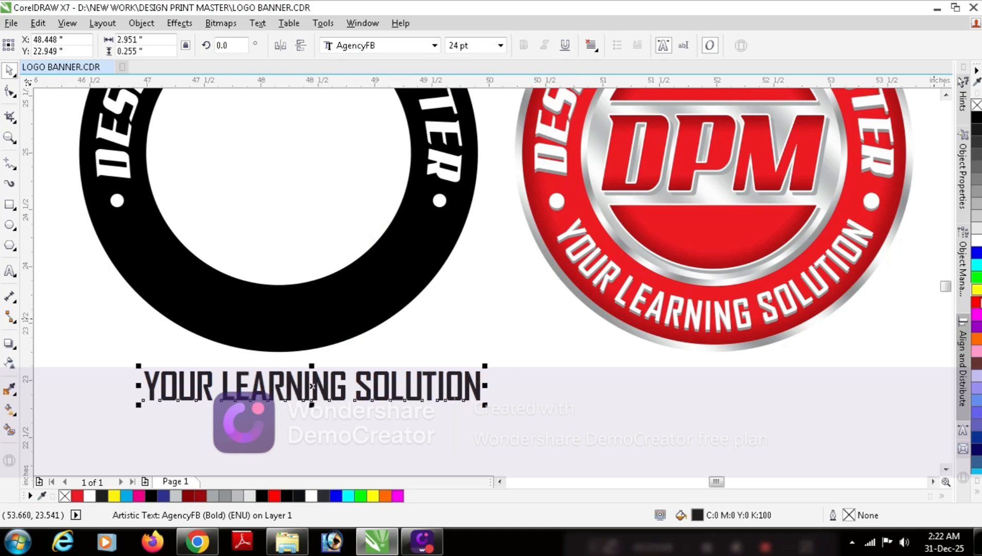
left_click(975, 293)
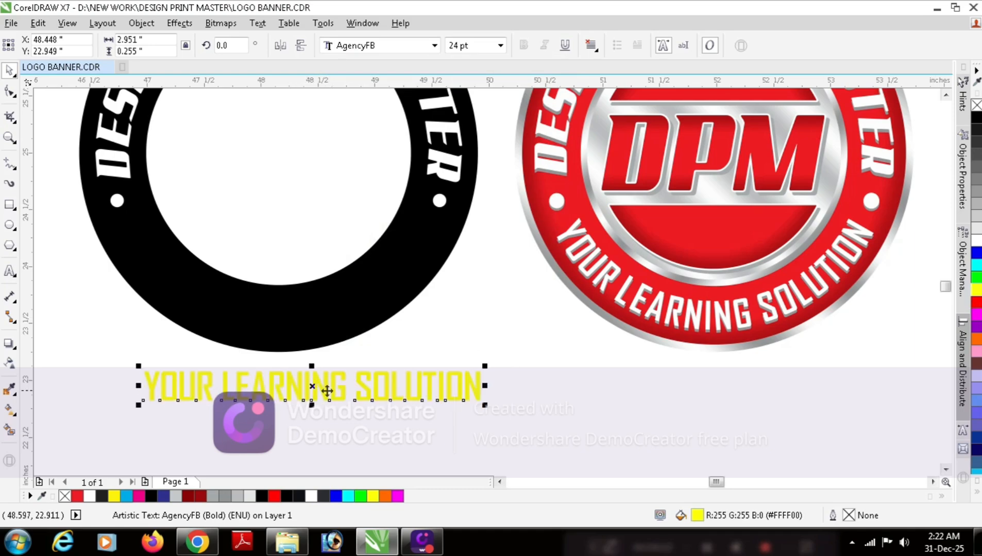
Move the yellow tagline over the lower part of the black ring and fit it to the ring's outer path.
left_click_drag(327, 391, 283, 306)
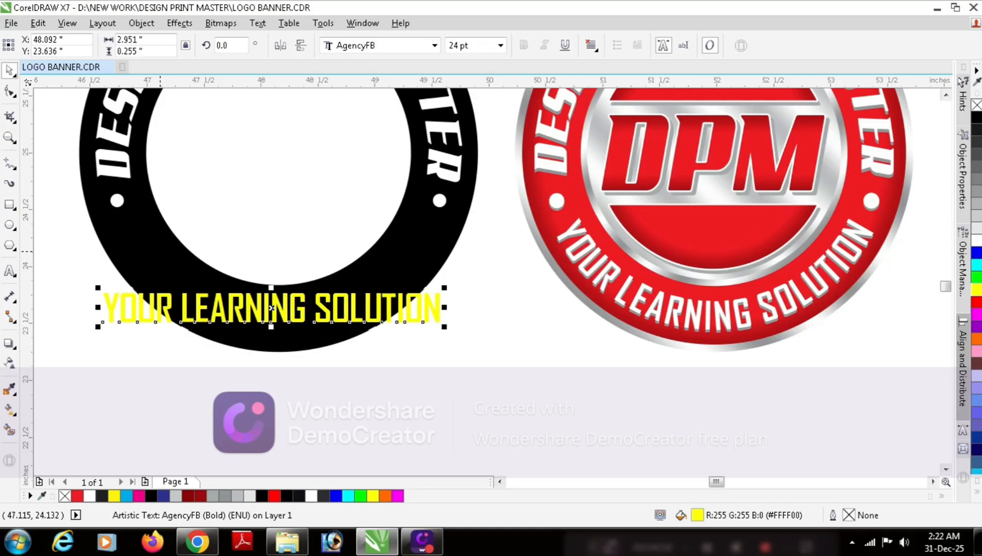
left_click(162, 250, "shift")
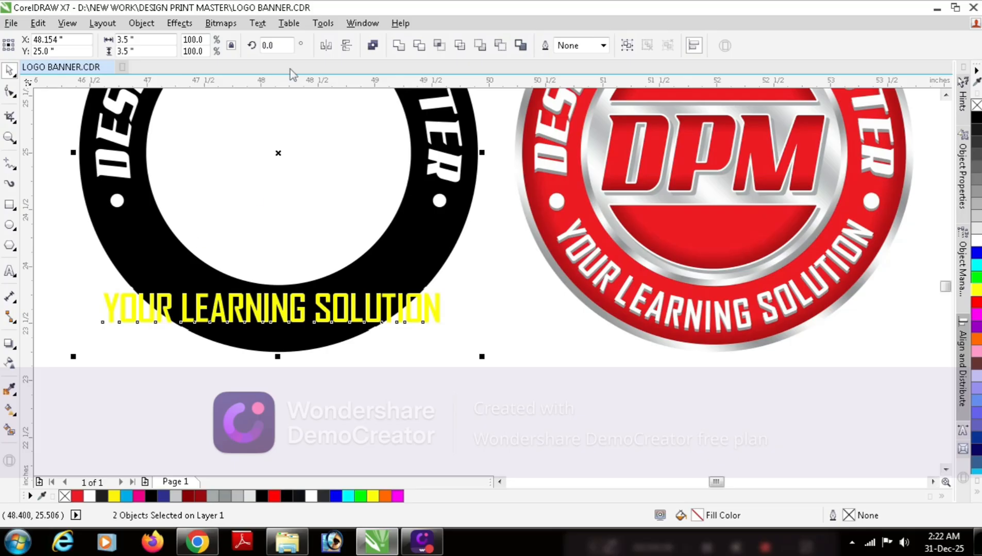
left_click(258, 24)
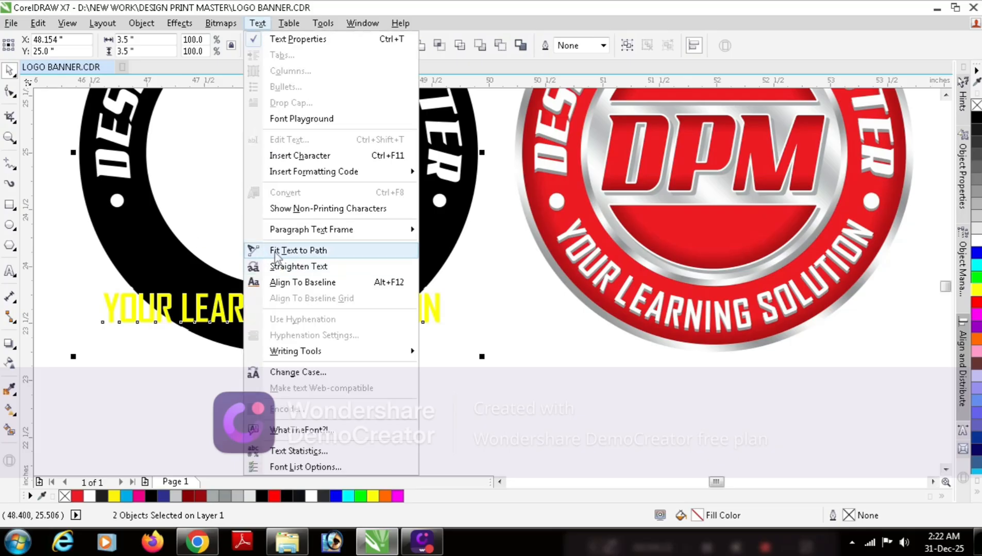
left_click(333, 253)
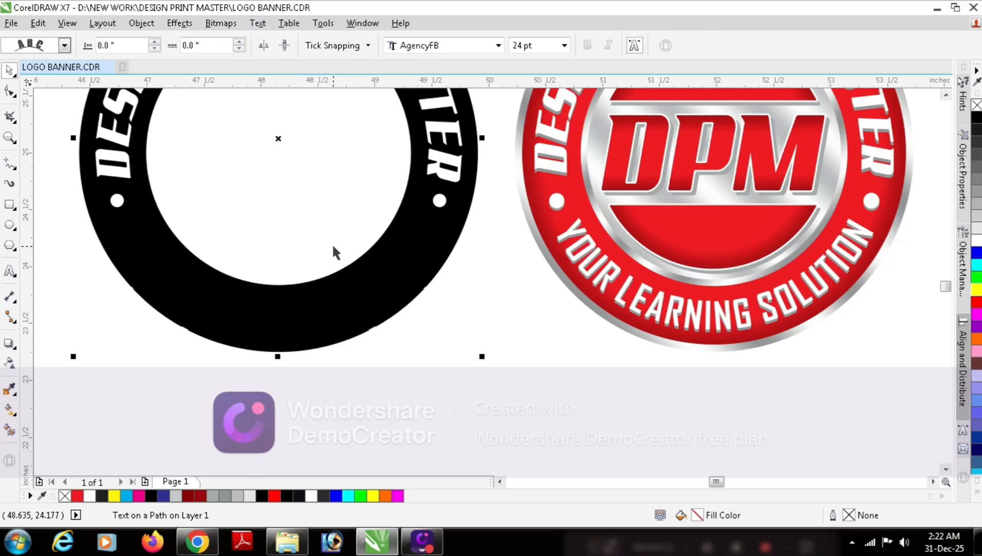
key("F4")
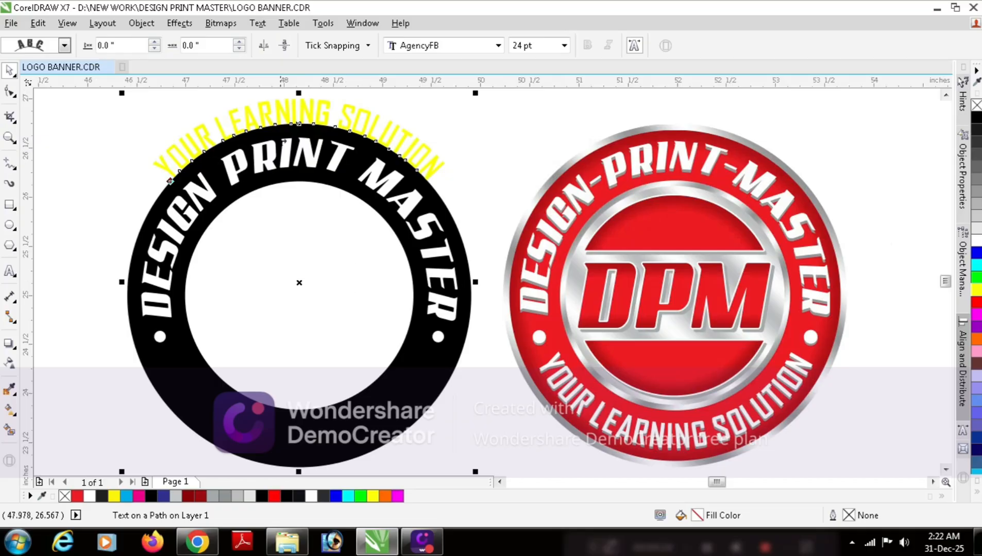
key("Escape")
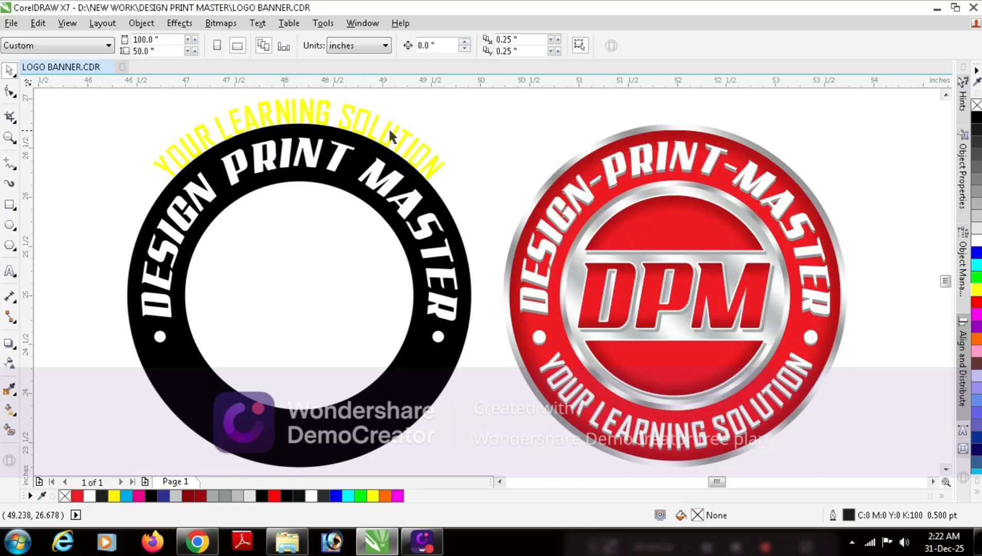
Move the curved tagline inside the ring's lower band, mirror it horizontally and vertically, and place it at about -0.125 inches from the path.
left_click(320, 110)
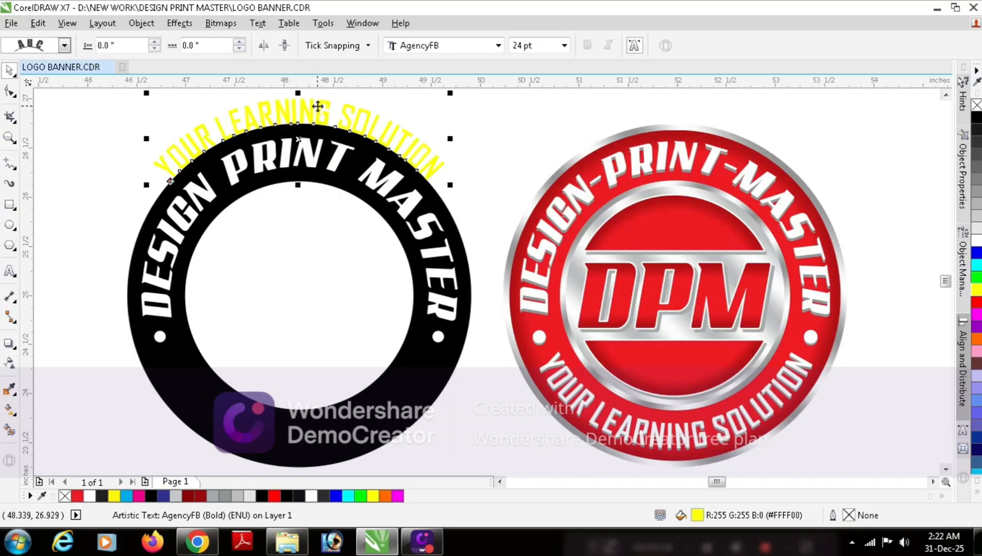
left_click_drag(318, 106, 312, 428)
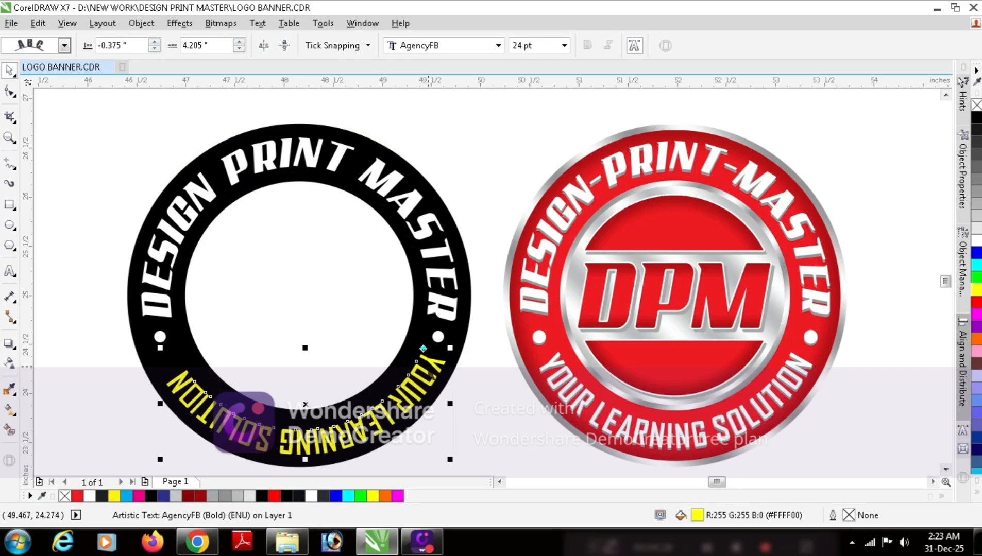
left_click(263, 46)
left_click(284, 47)
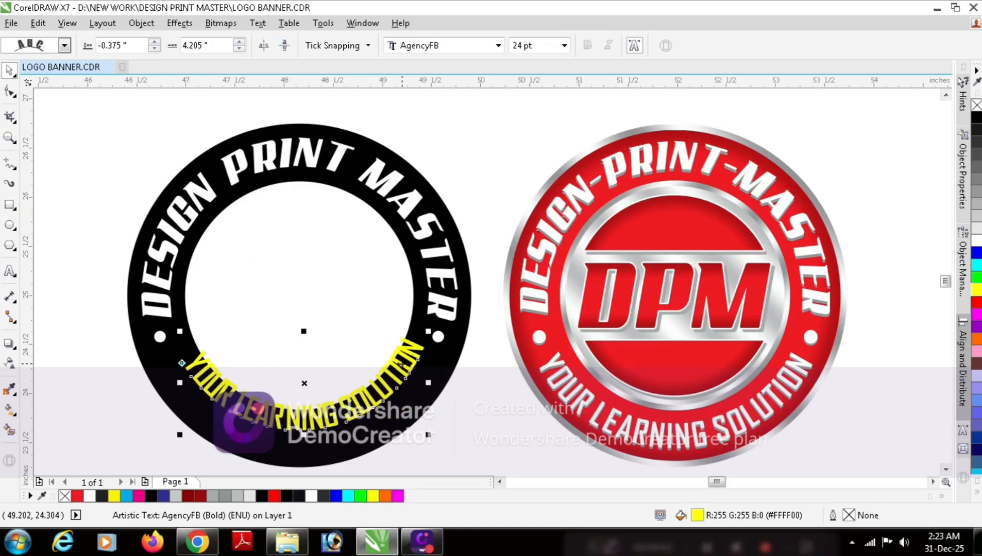
left_click_drag(318, 421, 299, 442)
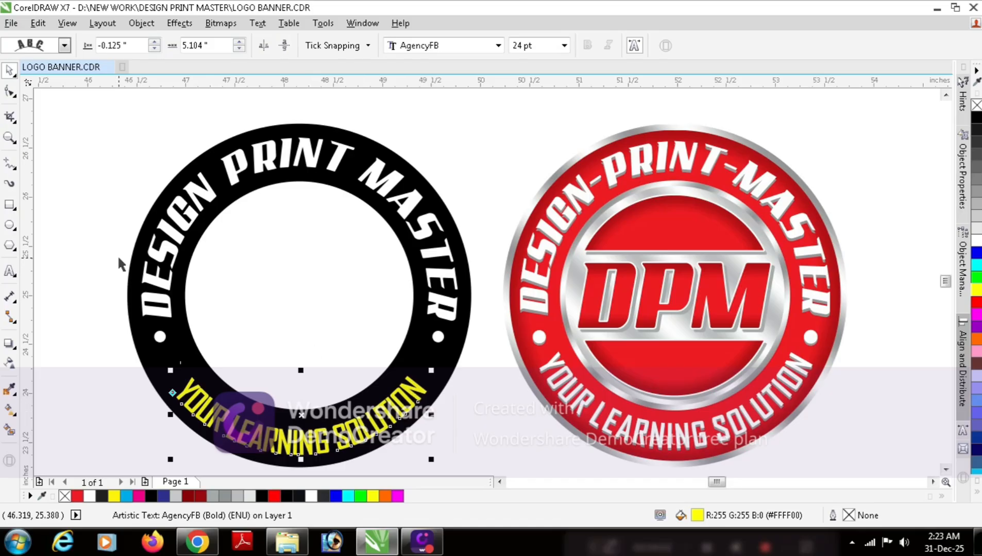
Widen the letter spacing of the curved tagline with the Shape tool so it spreads further toward both white dots.
left_click(10, 271)
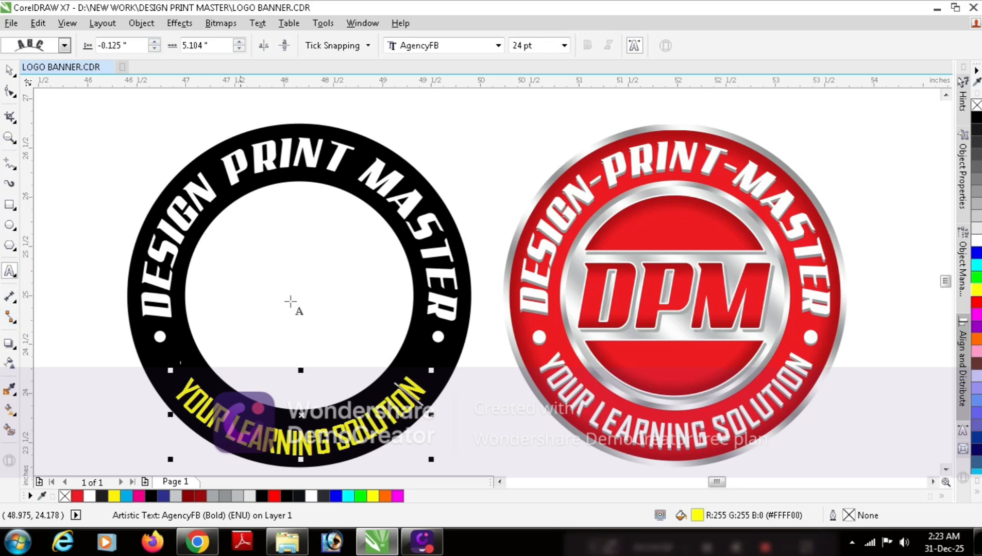
left_click(10, 93)
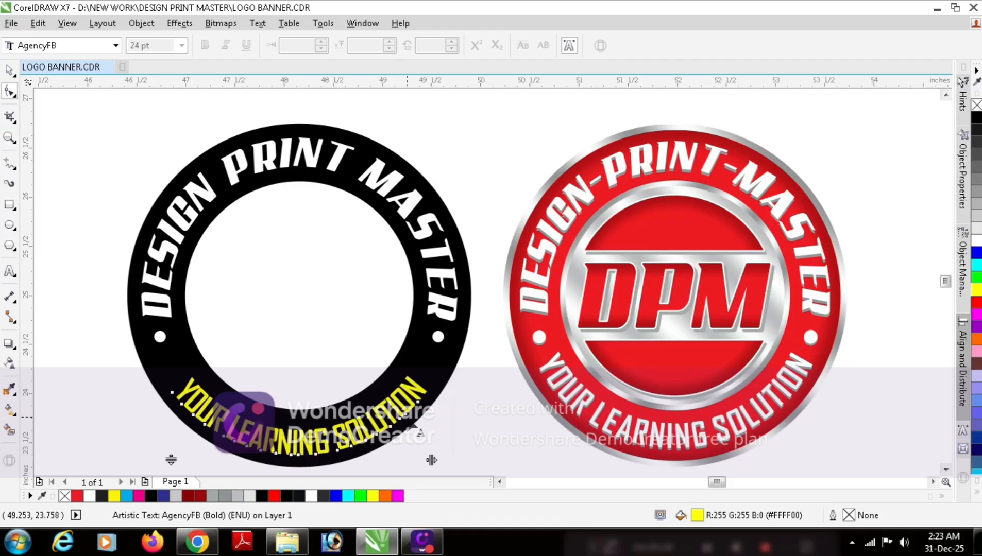
left_click_drag(431, 460, 452, 459)
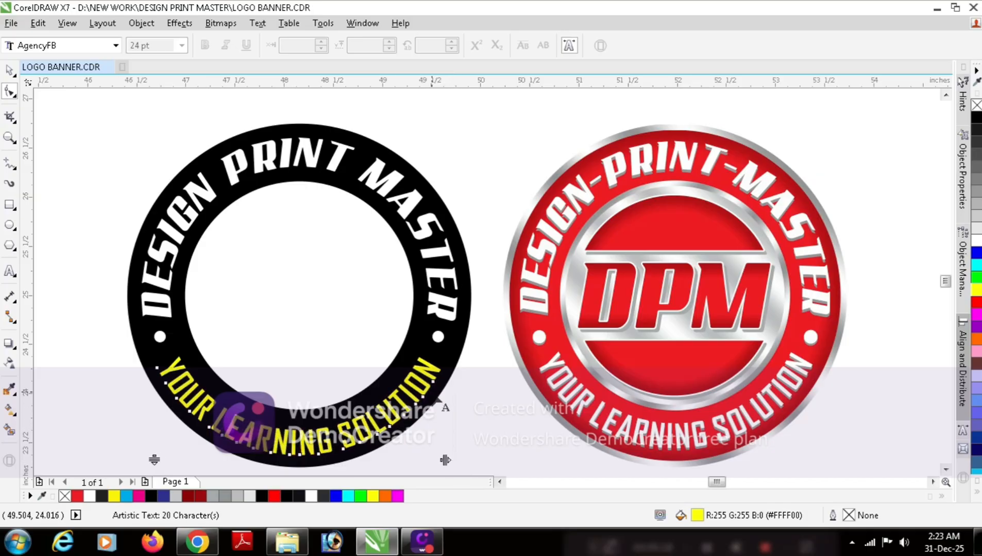
key("space")
Centre the curved tagline within the ring band at about -0.17 inches from the path with an offset of about 4.962 inches.
key("z")
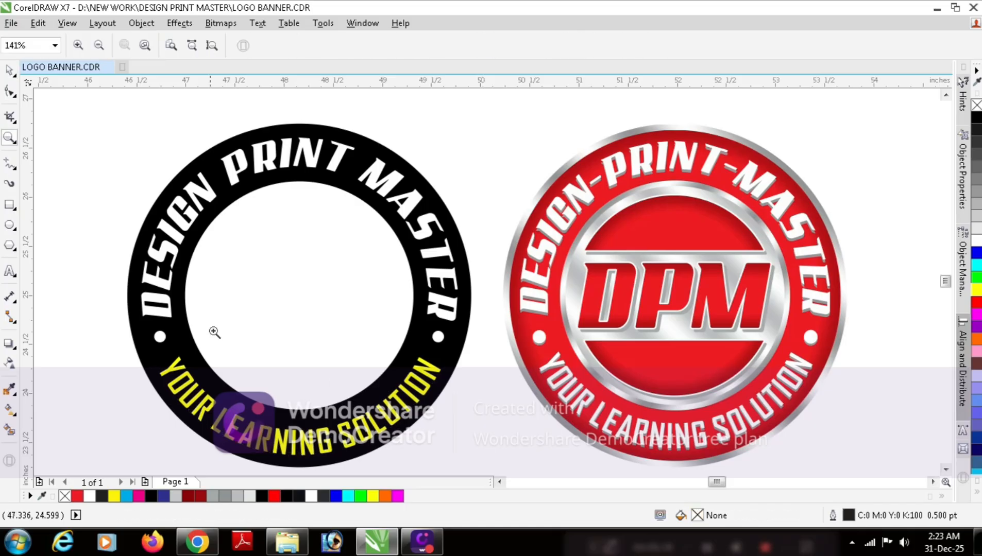
left_click_drag(120, 311, 514, 467)
key("space")
left_click(460, 410)
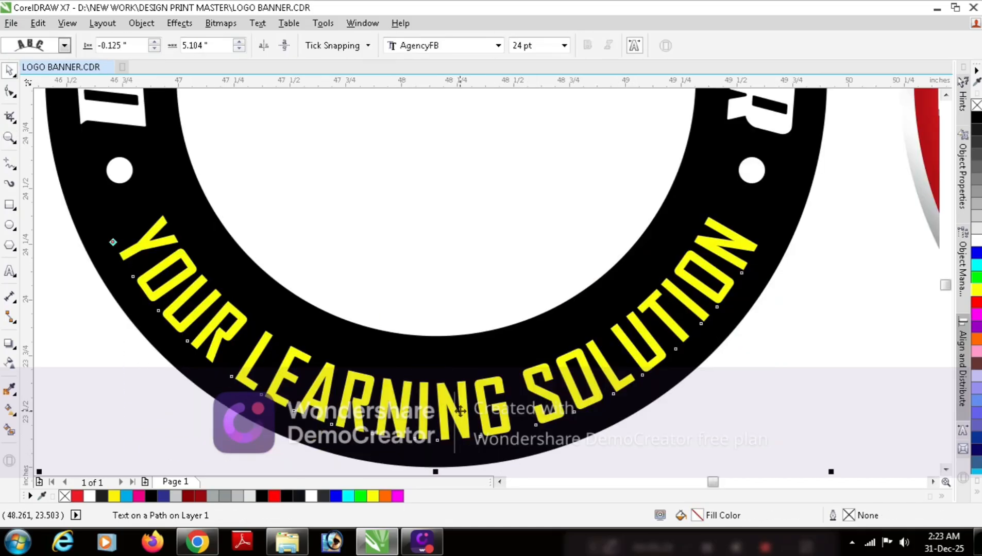
left_click(459, 411)
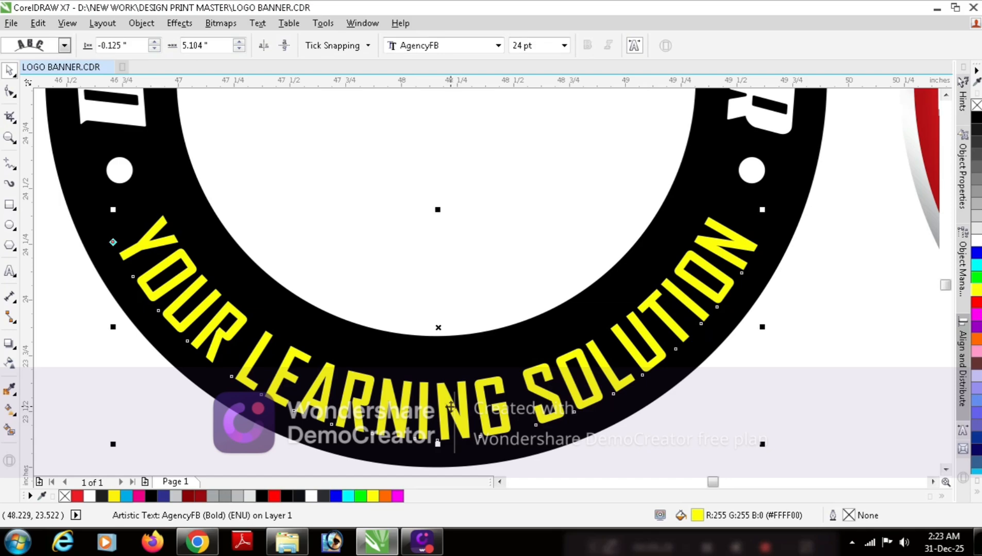
left_click_drag(450, 407, 449, 396)
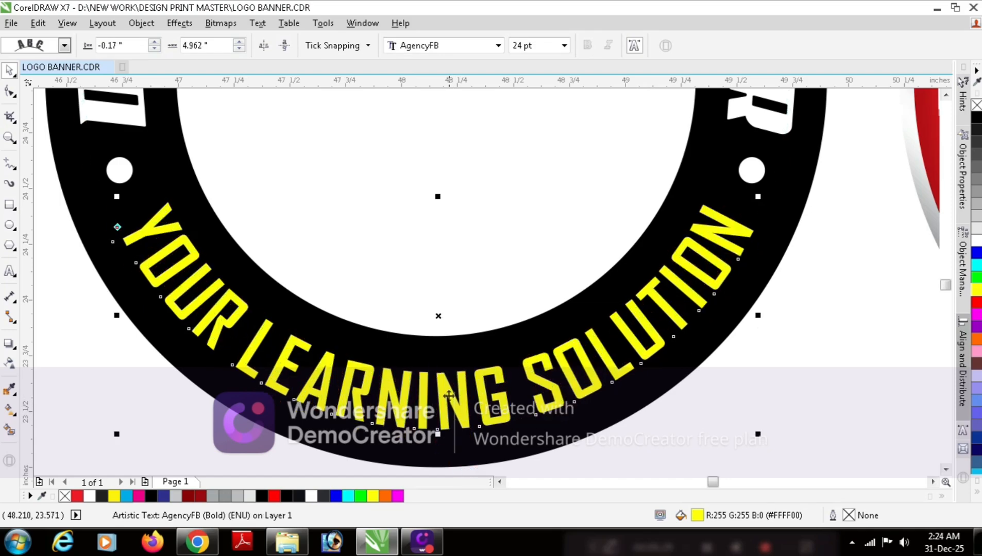
left_click(606, 447)
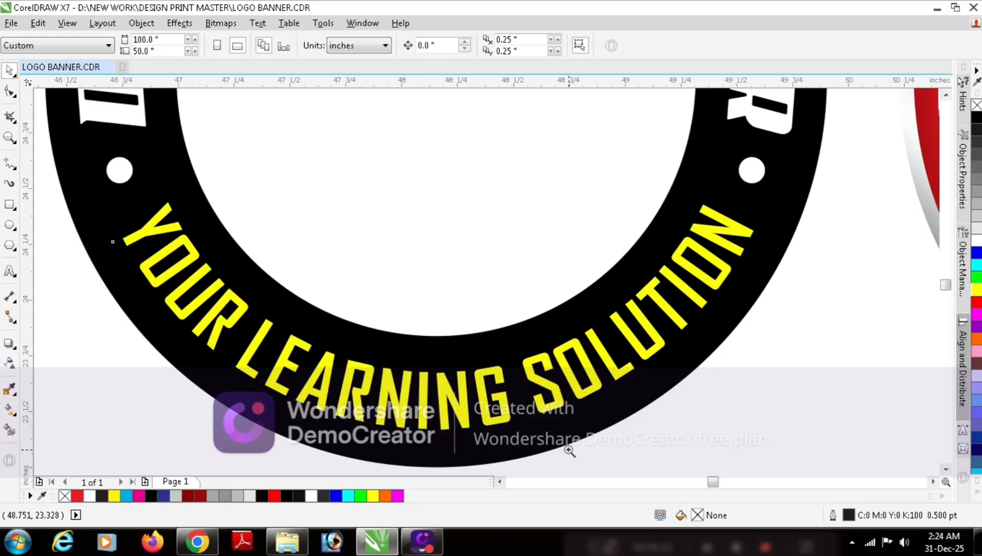
key("F4")
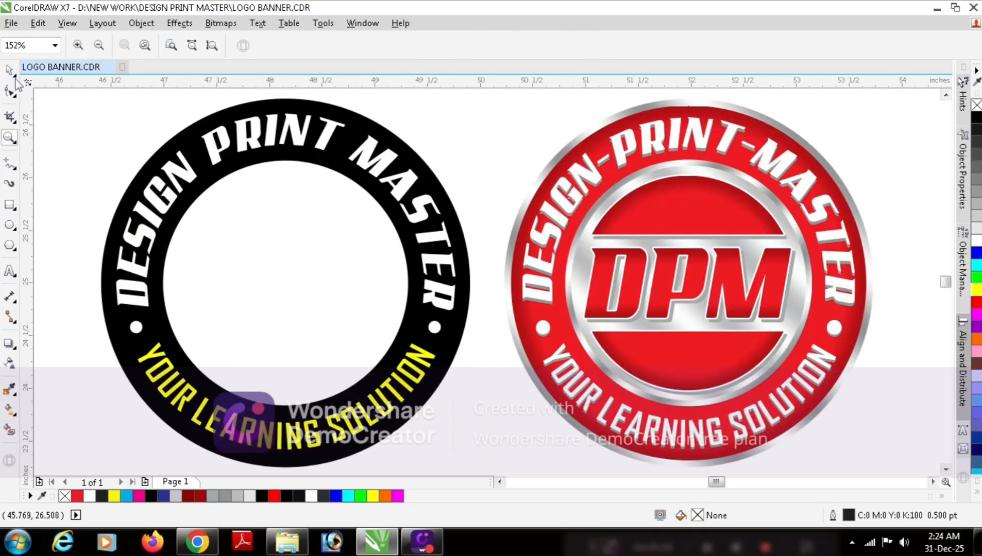
Break the tagline apart from the ring's path and shift the tagline alone down and to the left.
key("space")
left_click(162, 367)
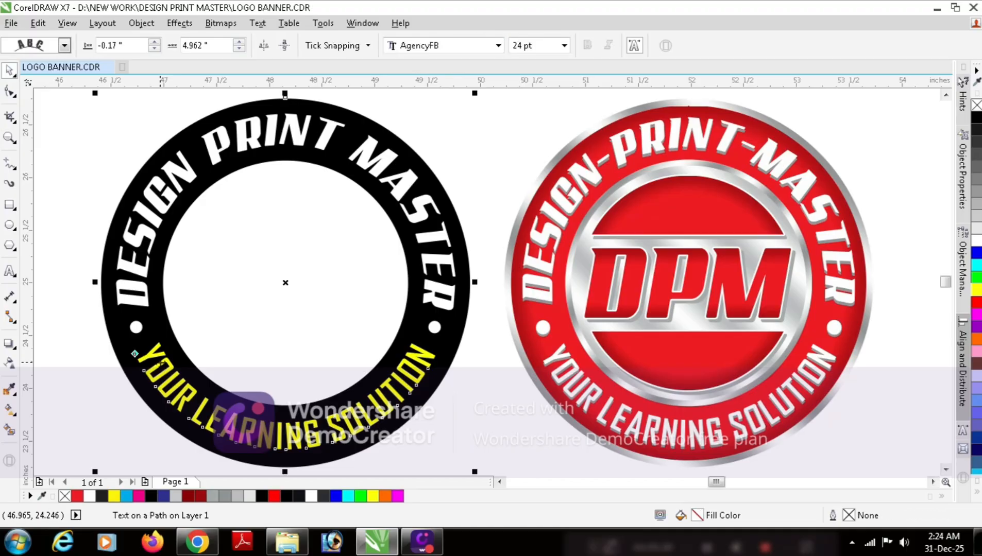
left_click(162, 364)
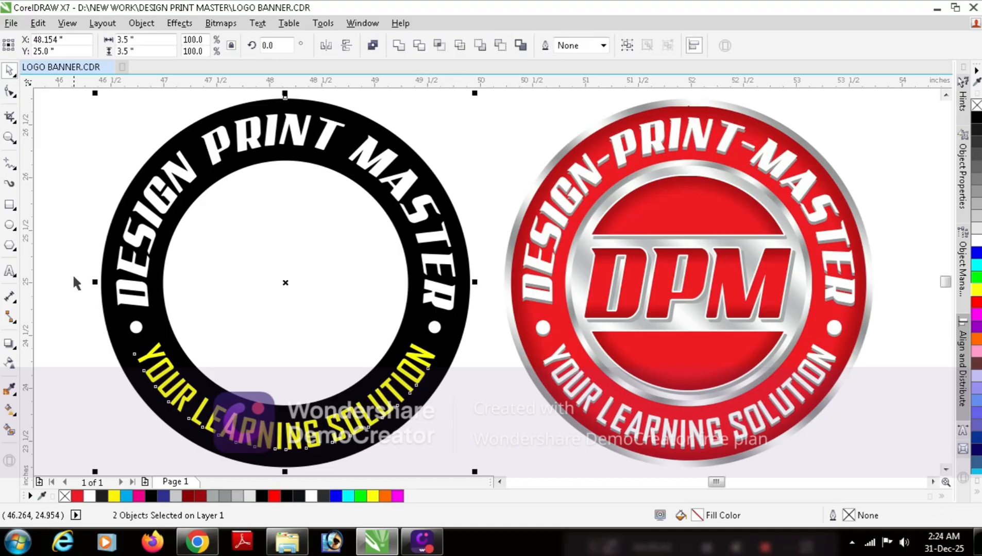
left_click(89, 294)
left_click(146, 357)
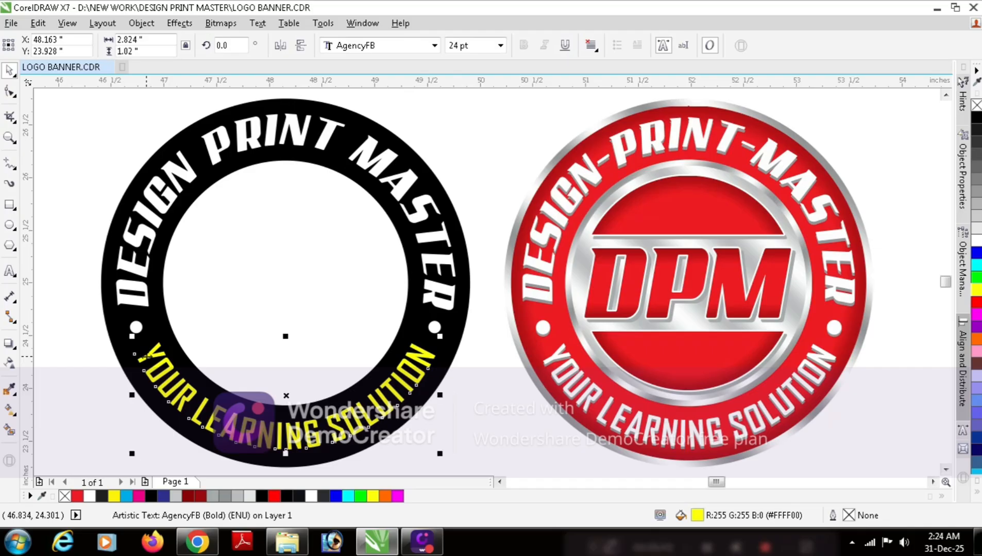
left_click_drag(146, 357, 190, 325)
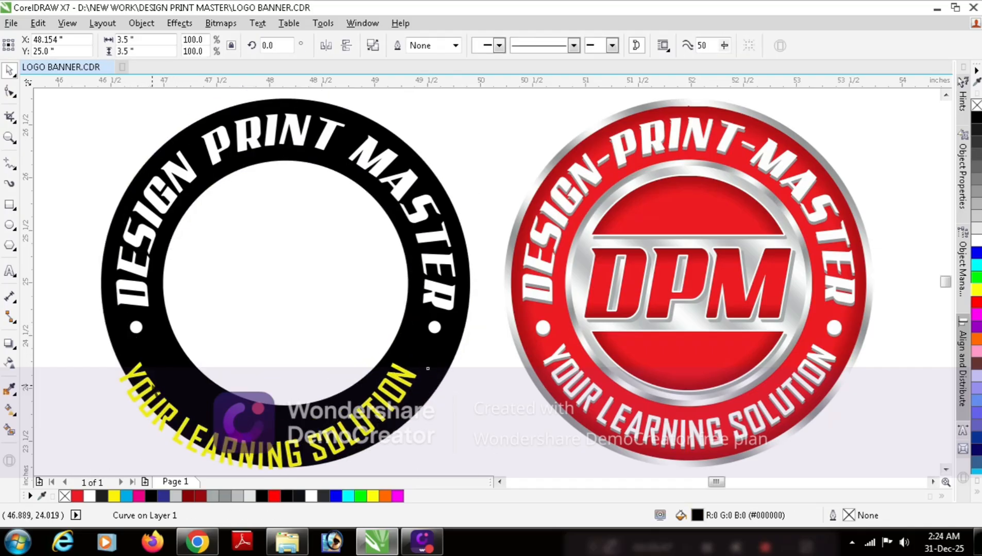
Put the shifted tagline back in the ring's lower band and fill it white.
left_click(133, 393)
left_click(67, 382)
left_click(151, 381)
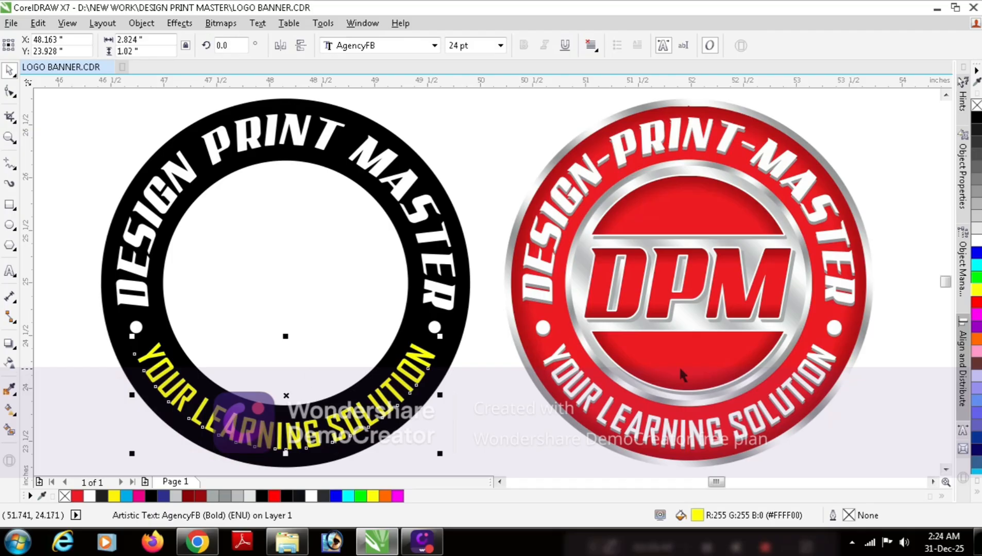
left_click(976, 240)
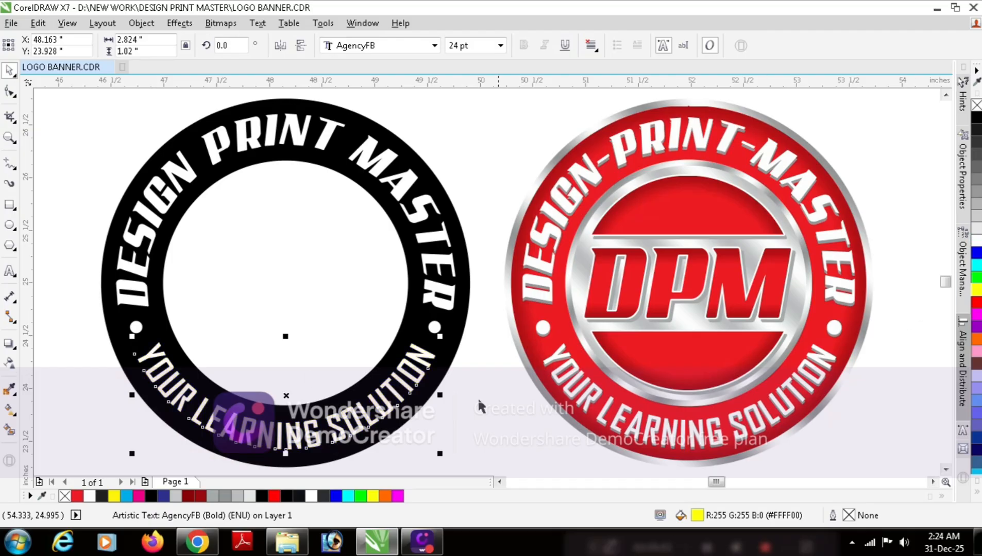
left_click(463, 405)
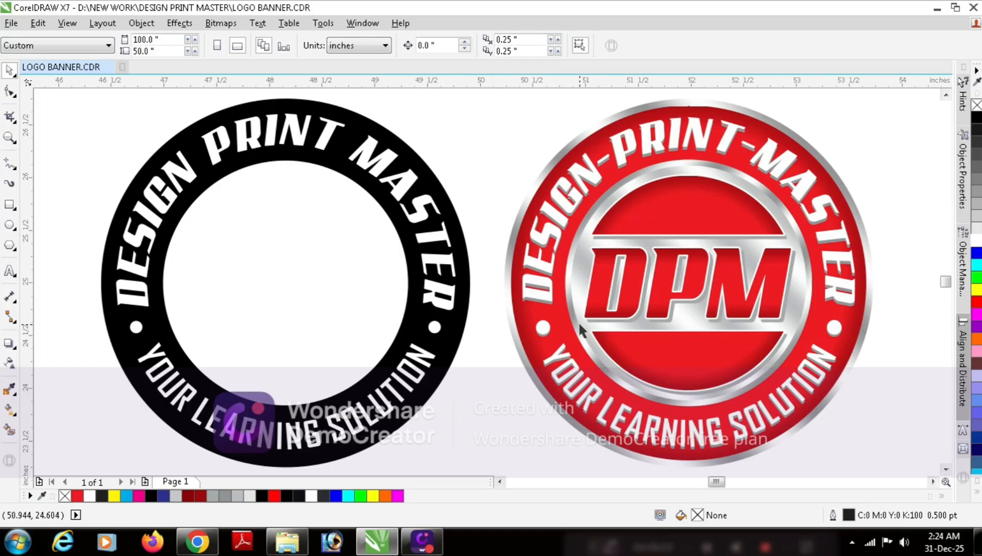
Draw a rectangle about 2.377 by 0.896 inches over the reference logo's centre band and move it across the black ring's opening.
key("F6")
left_click_drag(580, 238, 637, 331)
key("space")
left_click_drag(585, 273, 163, 282)
Weld the rectangle to the black ring to form a solid horizontal band through its centre.
key("z")
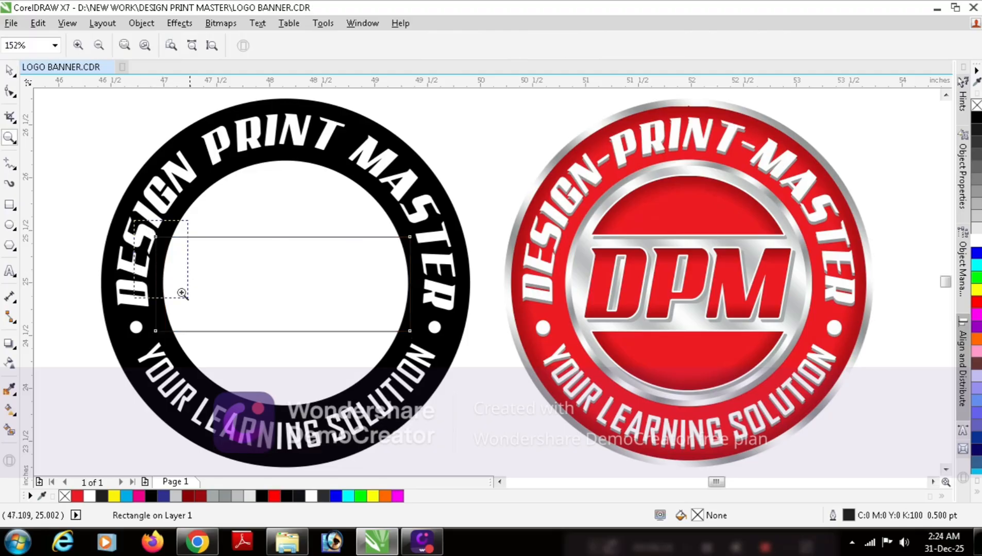
left_click(180, 292)
key("space")
left_click_drag(395, 329, 423, 339)
scroll(423, 339, "down", 4)
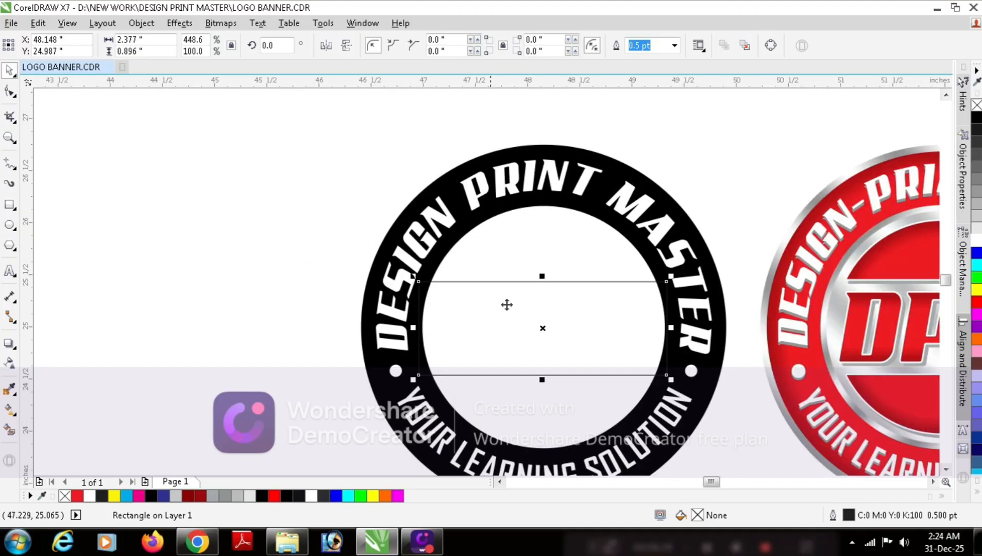
key("z")
left_click_drag(332, 193, 724, 376)
key("space")
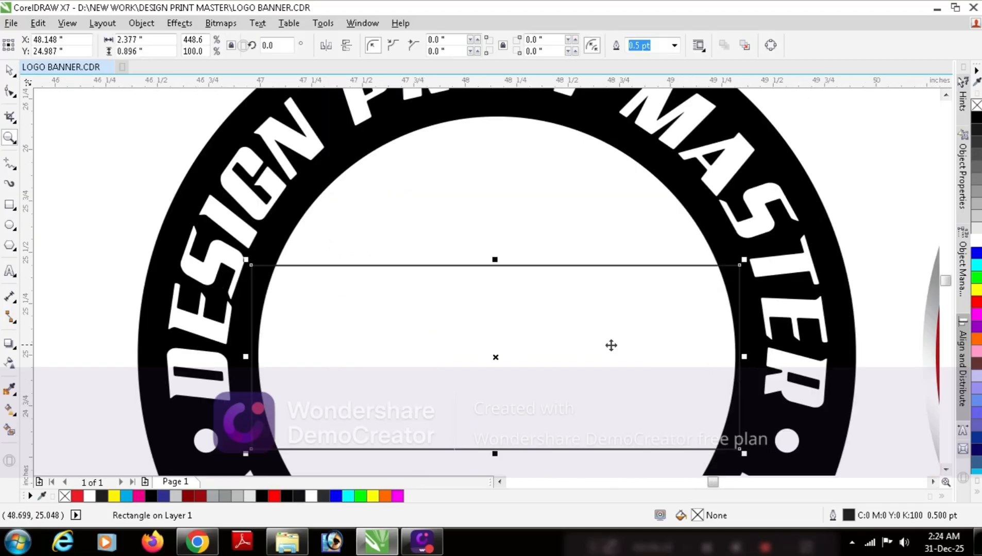
left_click(689, 209, "shift")
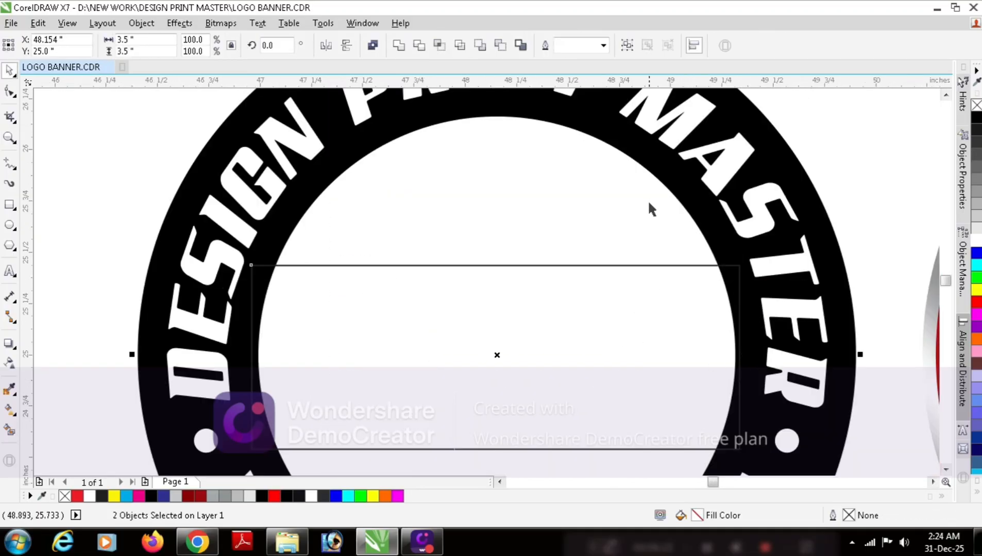
left_click(399, 48)
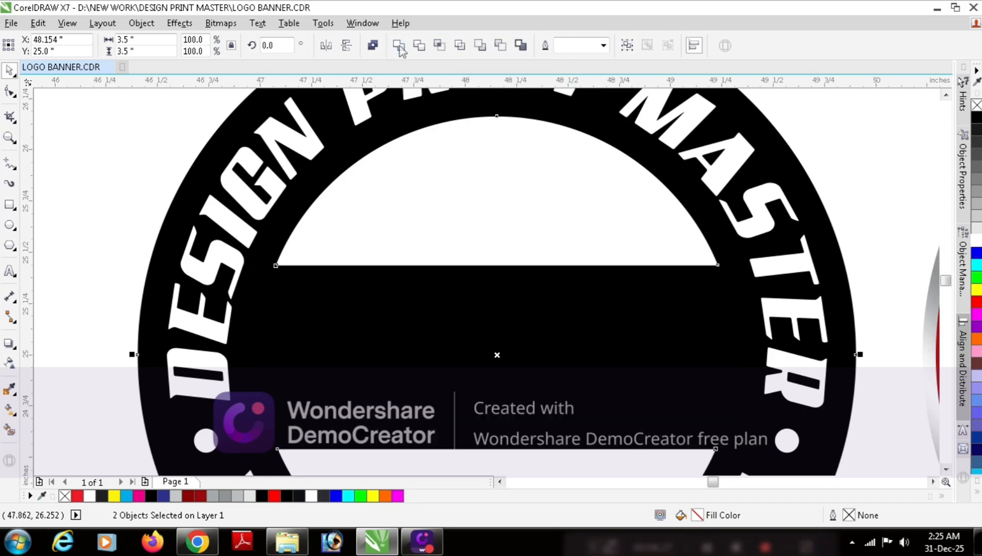
left_click(85, 201)
scroll(151, 211, "down", 2)
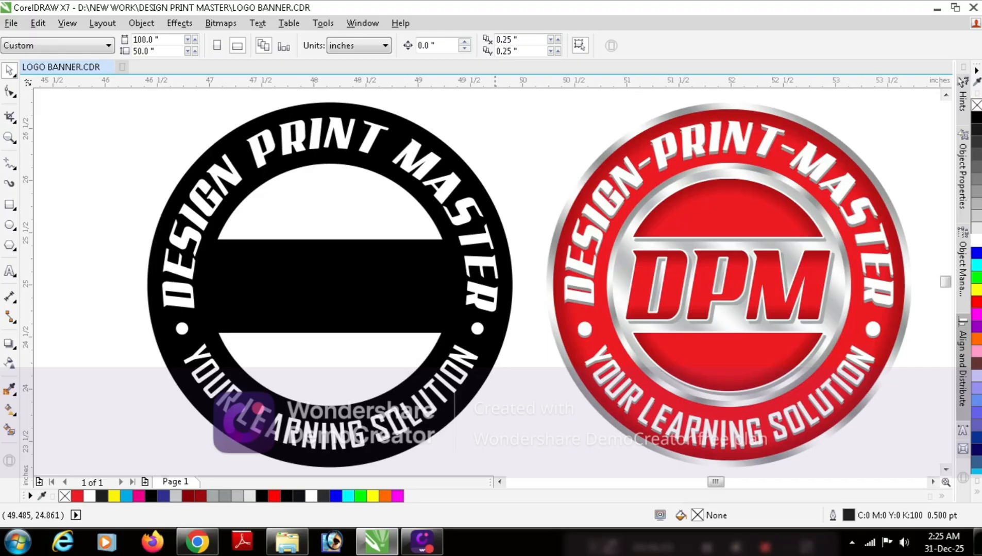
left_click(423, 270)
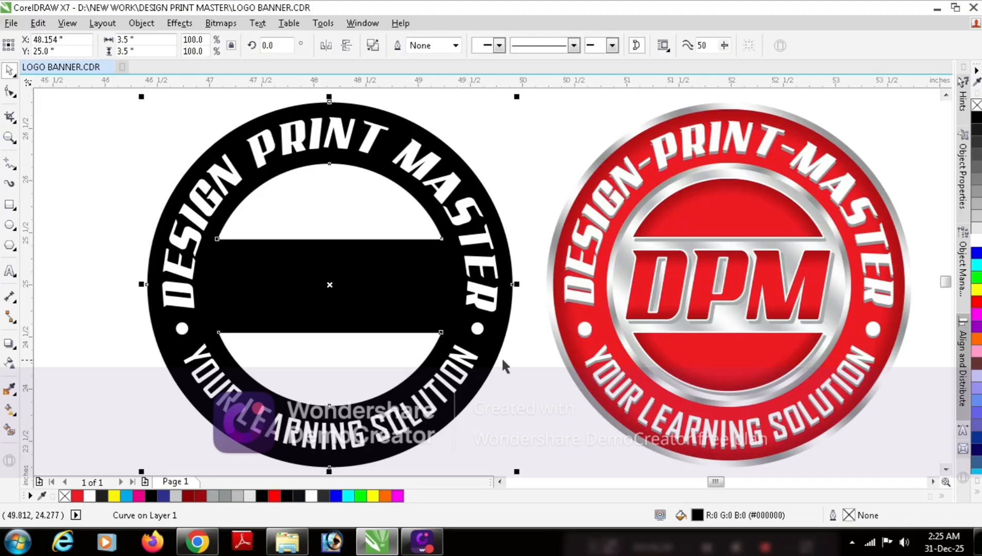
left_click(513, 364)
left_click(421, 279)
left_click(496, 429)
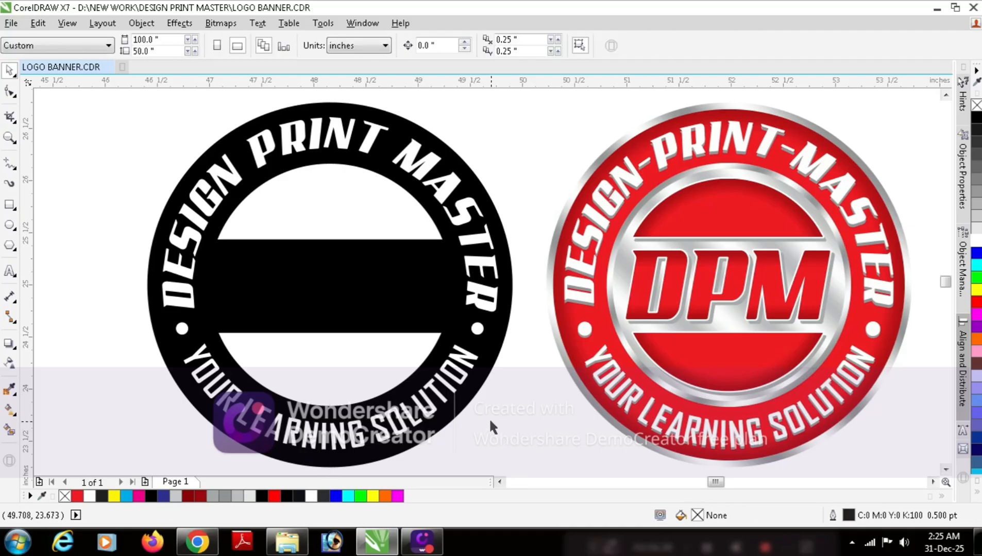
Add the text "DPM" on the black centre band and set its font to AddCityboy.
key("F8")
left_click(246, 274)
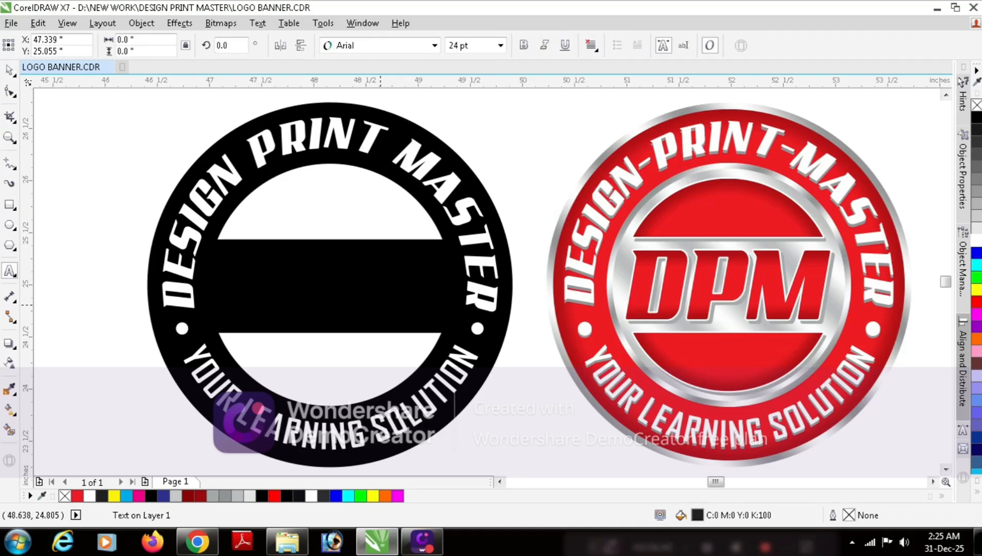
type("DPM")
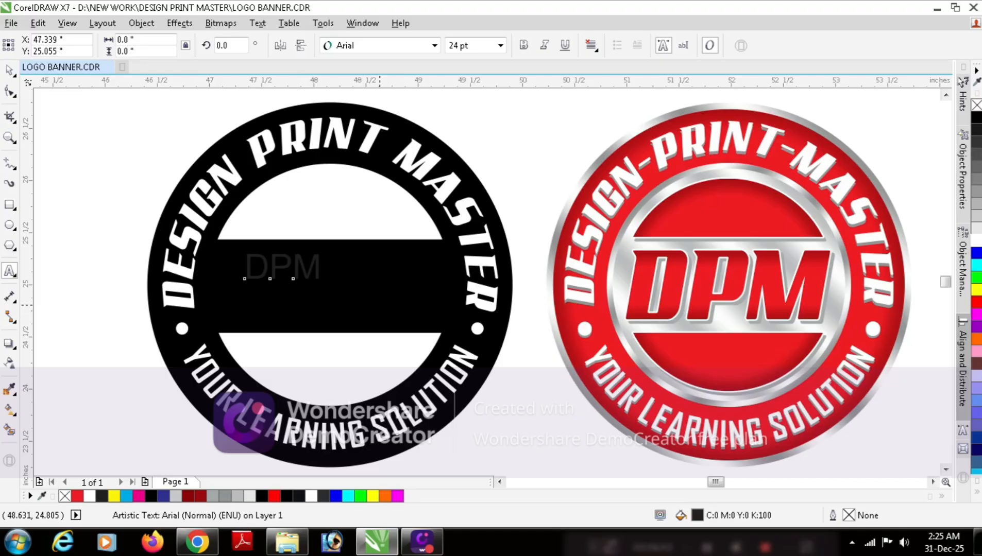
key("ctrl+space")
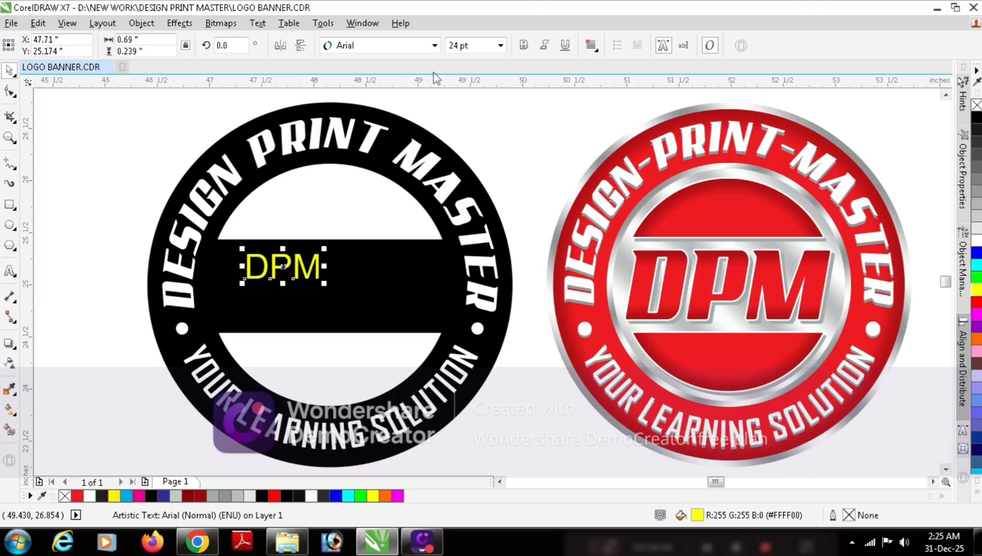
left_click(373, 47)
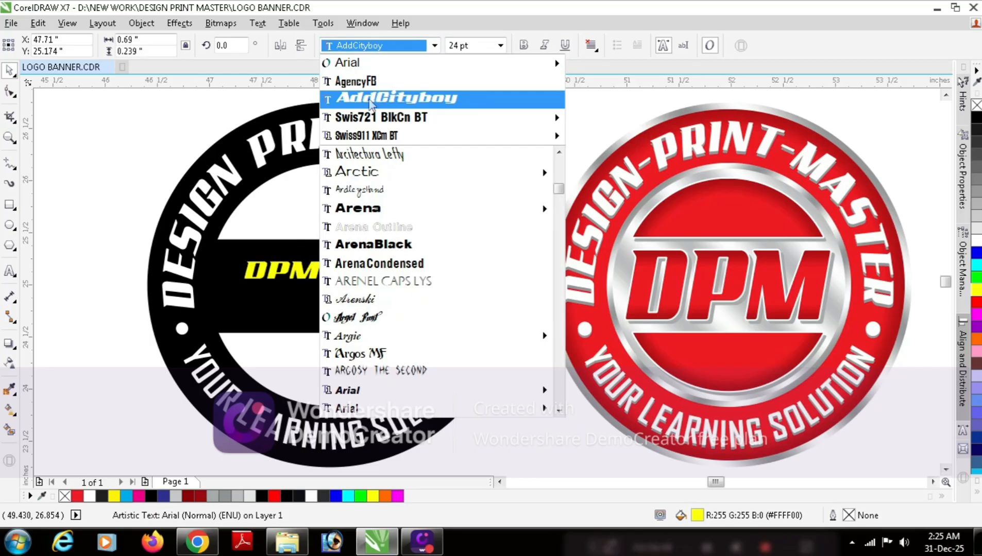
left_click(370, 101)
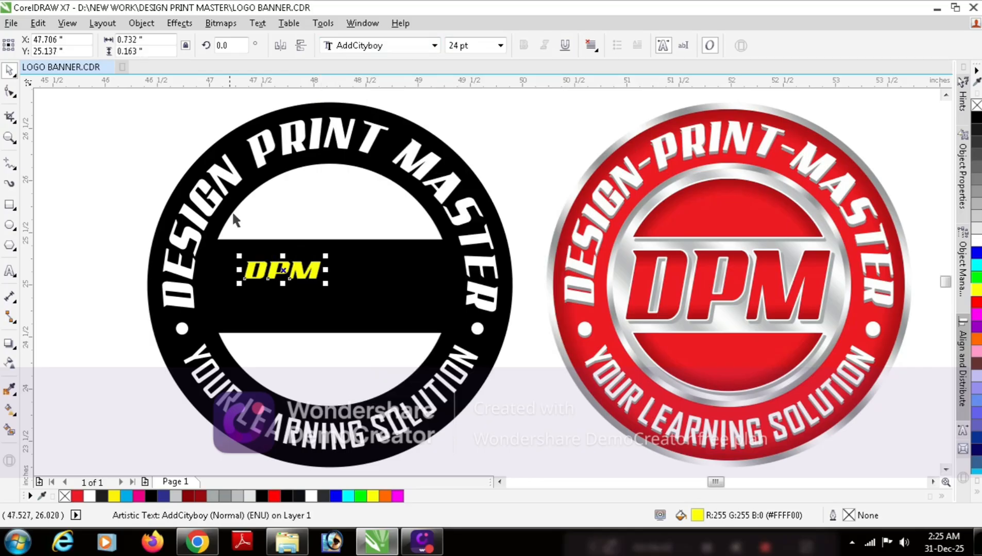
Centre the DPM text horizontally and vertically on the black ring shape.
key("Escape")
left_click(267, 271)
left_click(398, 268, "shift")
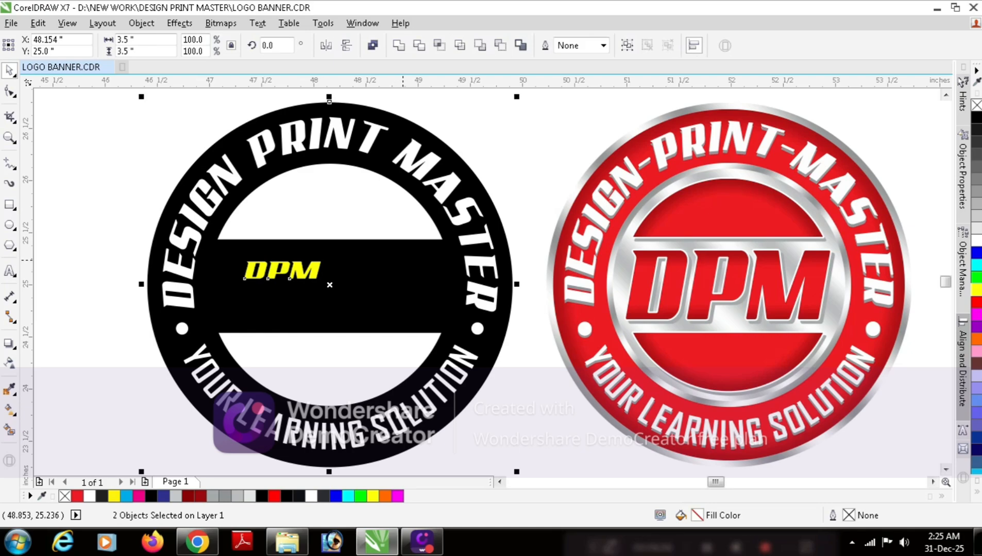
key("Escape")
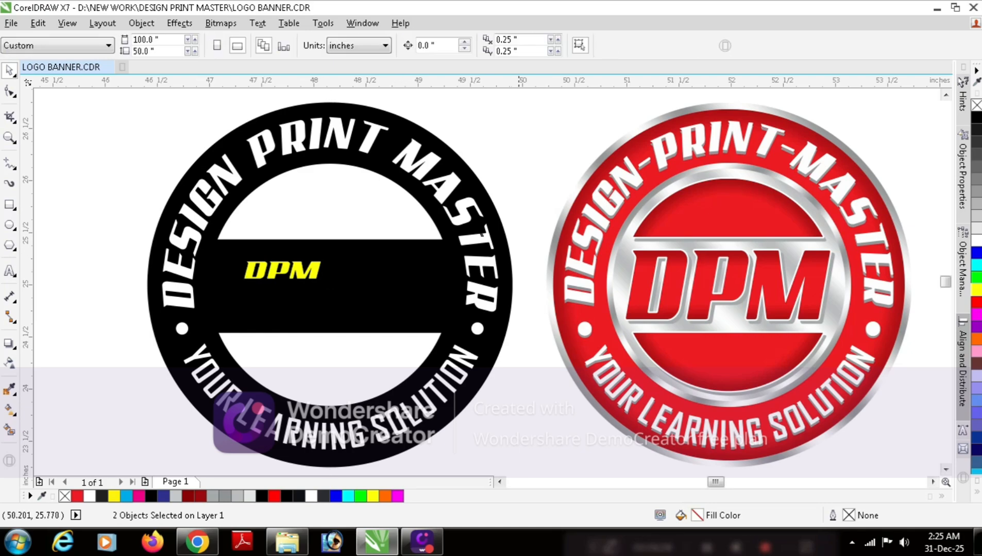
left_click(283, 270)
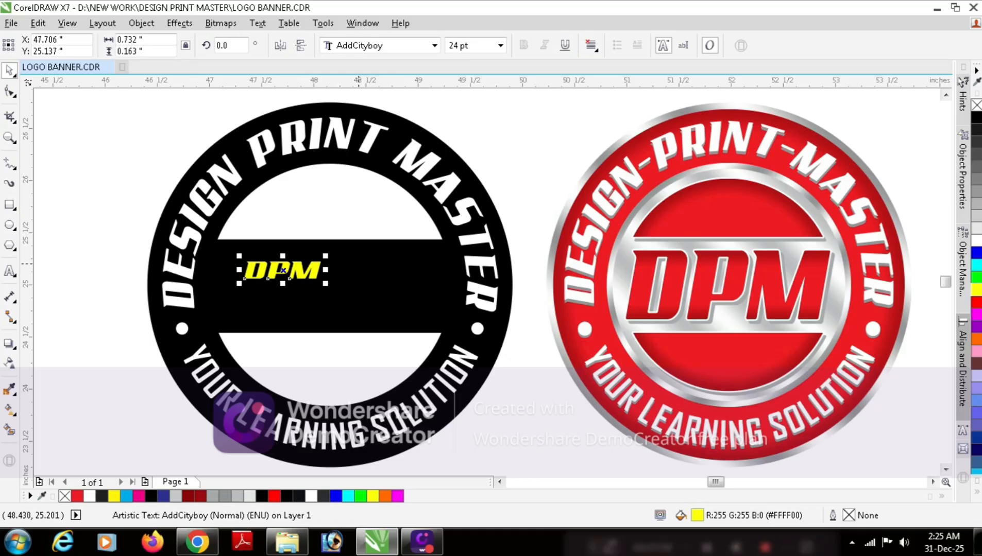
left_click(403, 252, "shift")
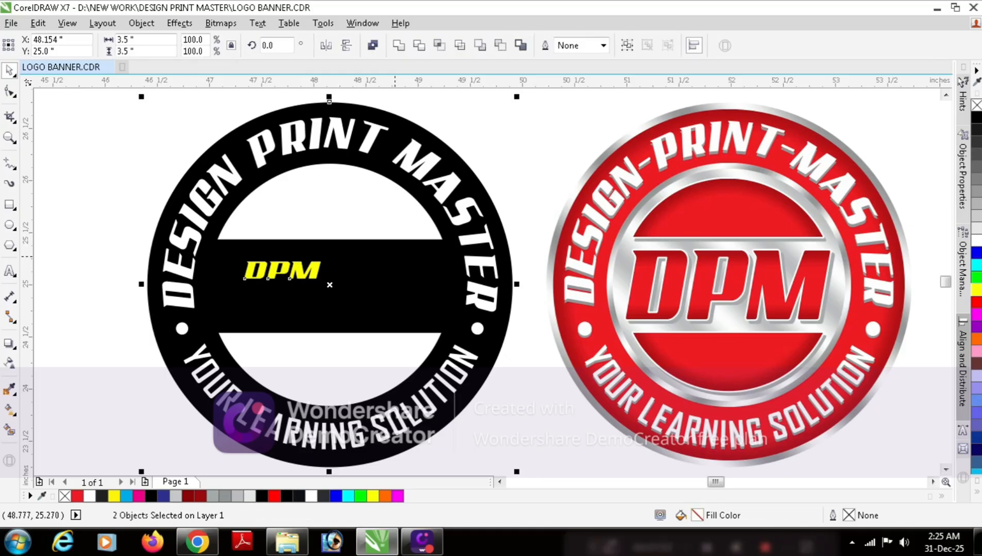
key("c")
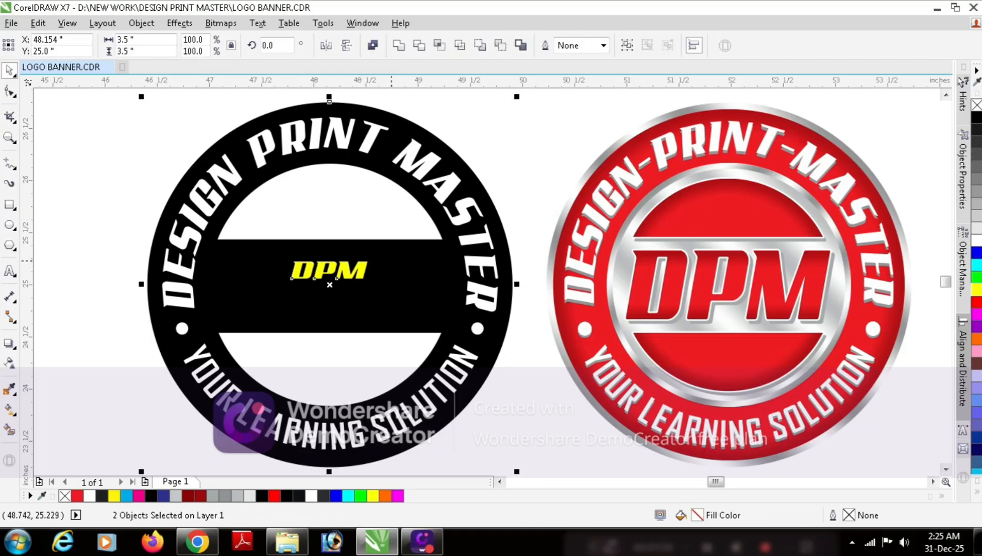
key("e")
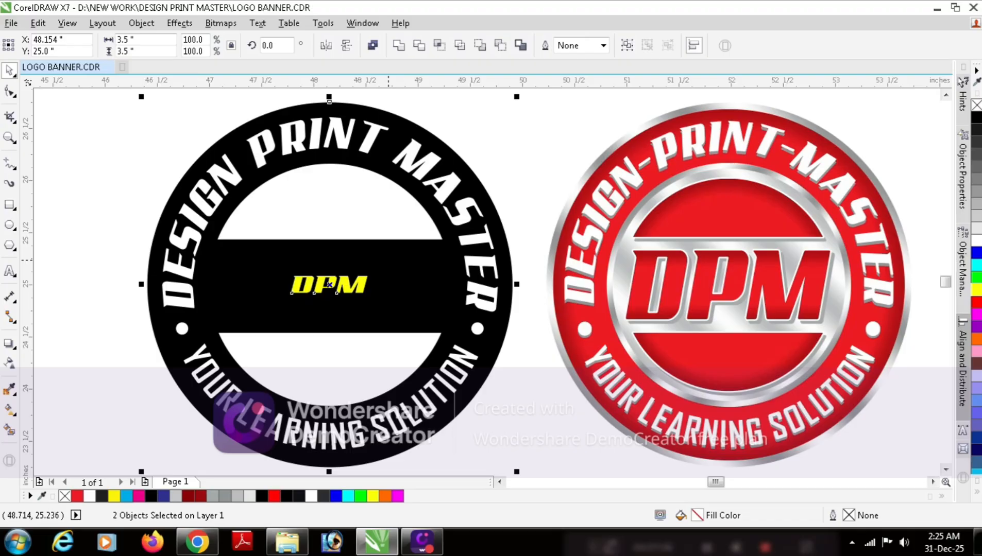
left_click(551, 349)
Enlarge the DPM text from its centre and stretch its height to fill the band, about 2.178 by 0.611 inches.
key("z")
left_click_drag(146, 225, 603, 414)
key("space")
left_click(396, 213)
left_click(763, 332, "shift")
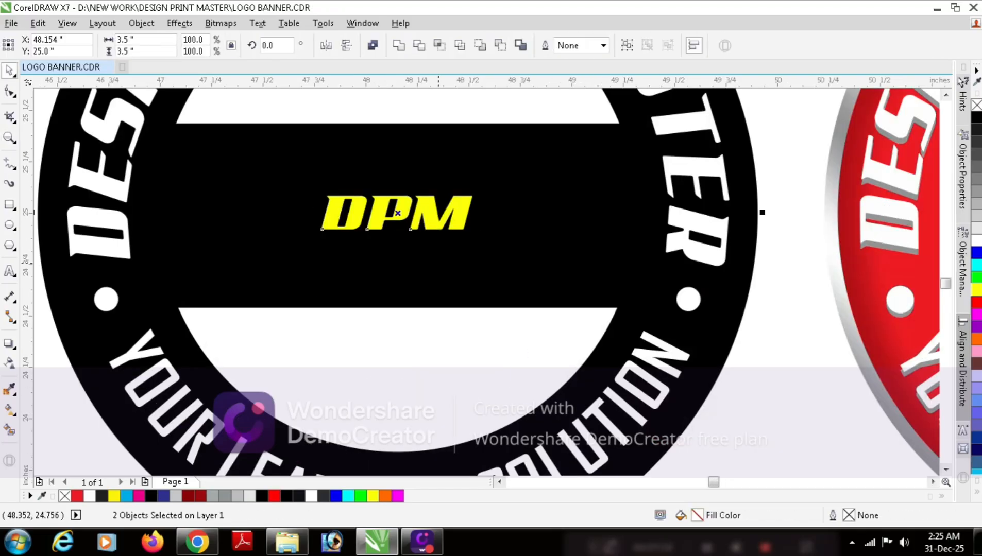
left_click(763, 332)
left_click(466, 226)
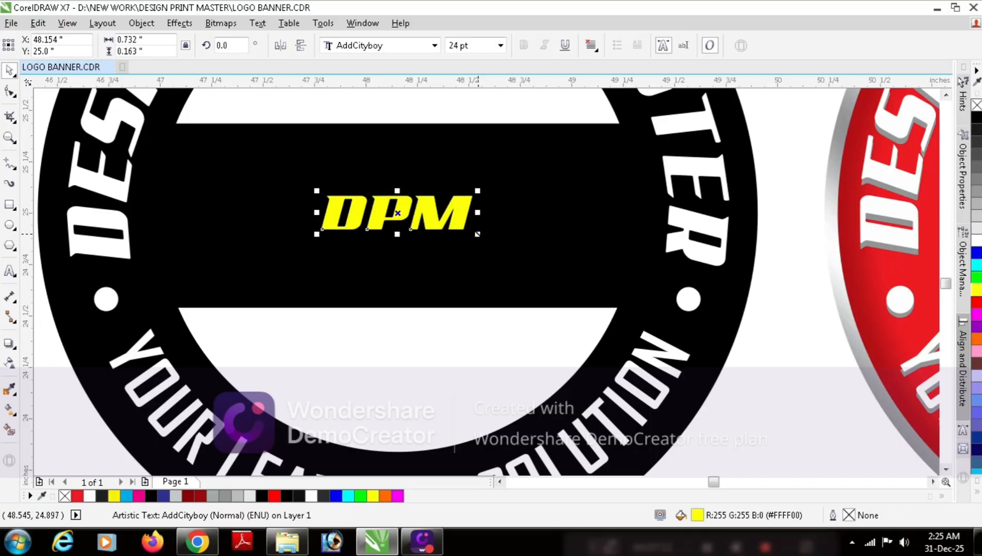
left_click_drag(477, 235, 630, 368)
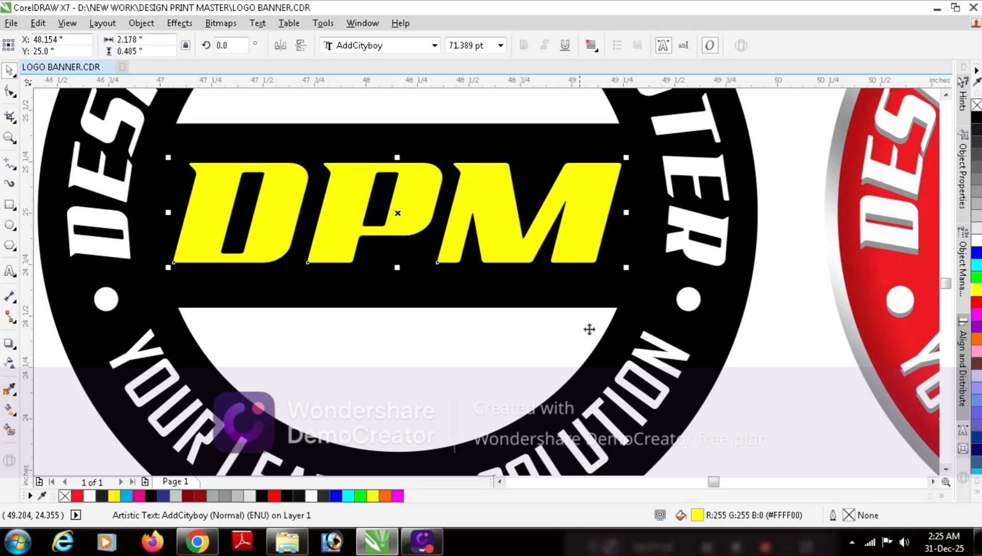
left_click_drag(397, 159, 401, 145)
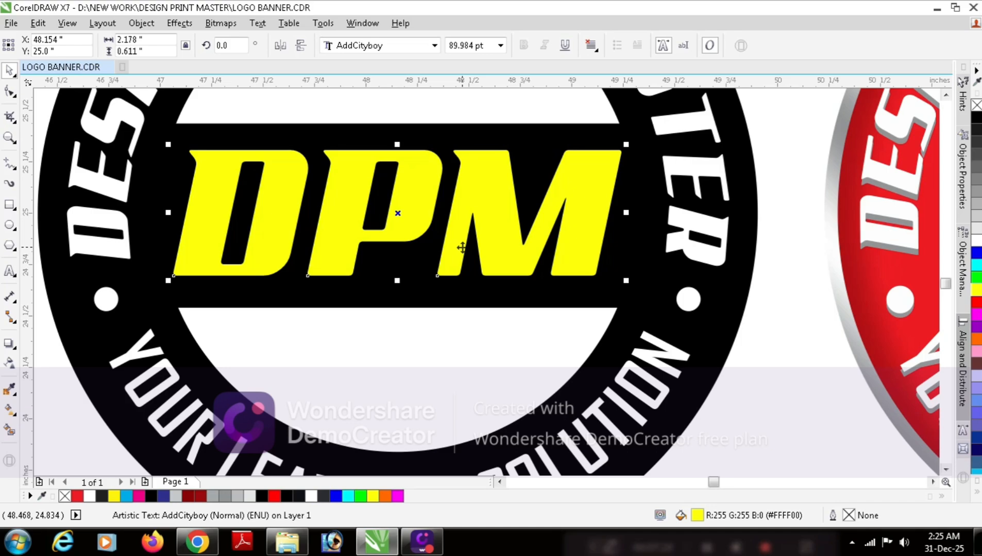
Fill the enlarged DPM text with white.
left_click(976, 241)
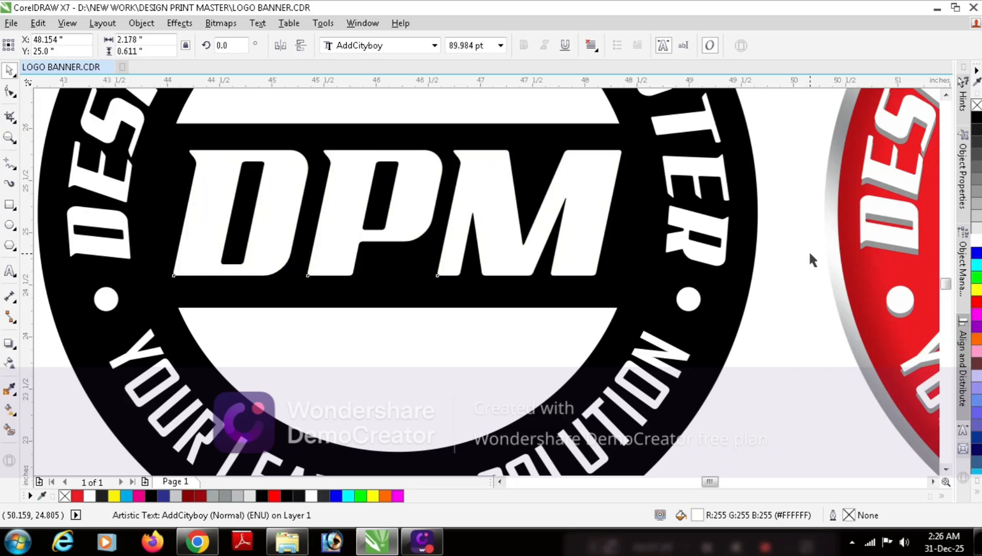
scroll(808, 250, "down", 2)
key("F4")
left_click(497, 149)
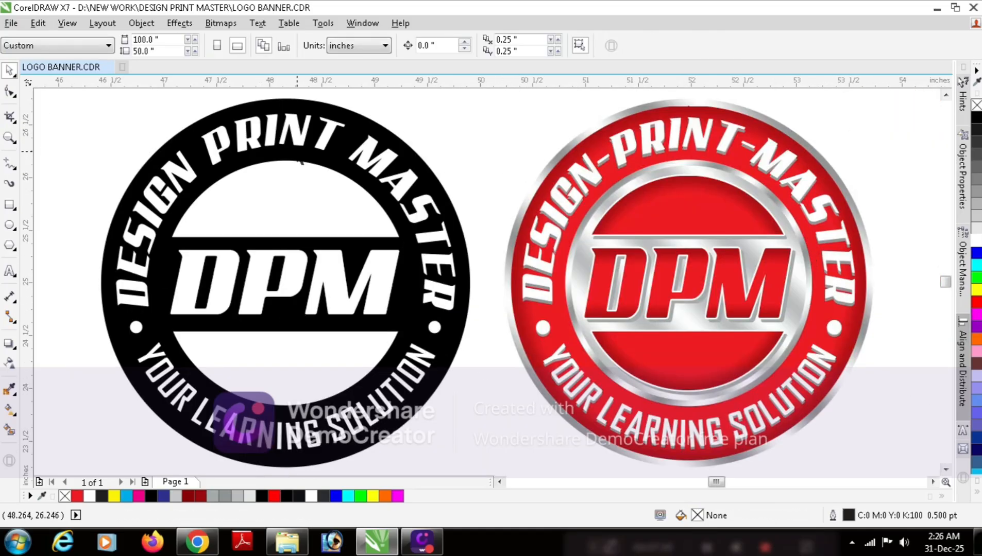
Group all parts of the black logo together.
left_click_drag(62, 93, 510, 443)
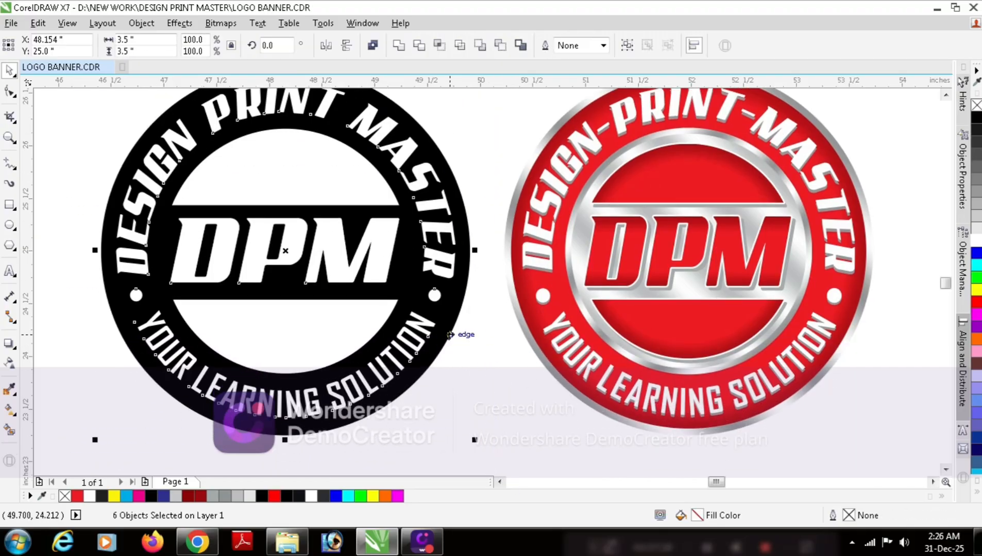
key("ctrl+g")
left_click(479, 340)
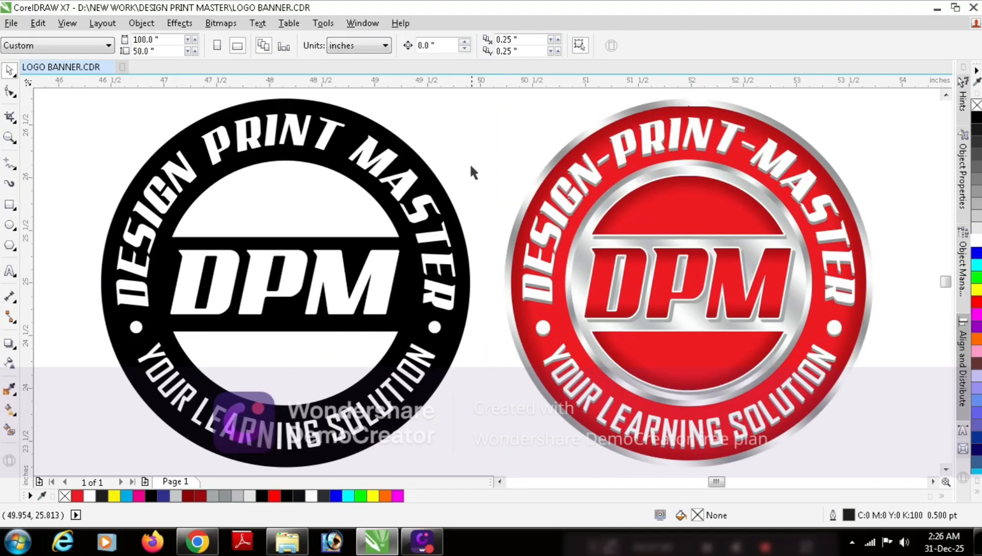
left_click(560, 204)
key("ctrl+a")
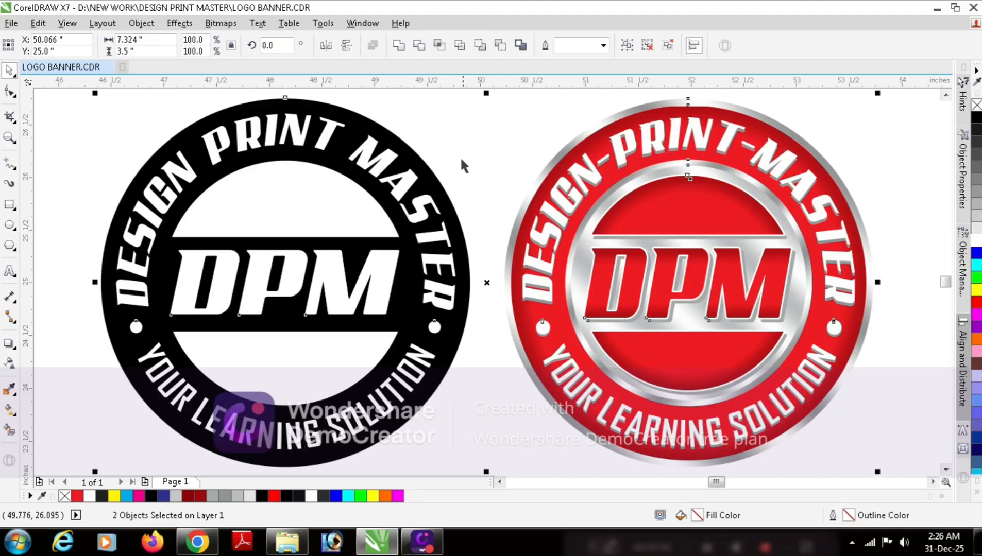
left_click(465, 154)
left_click(433, 201)
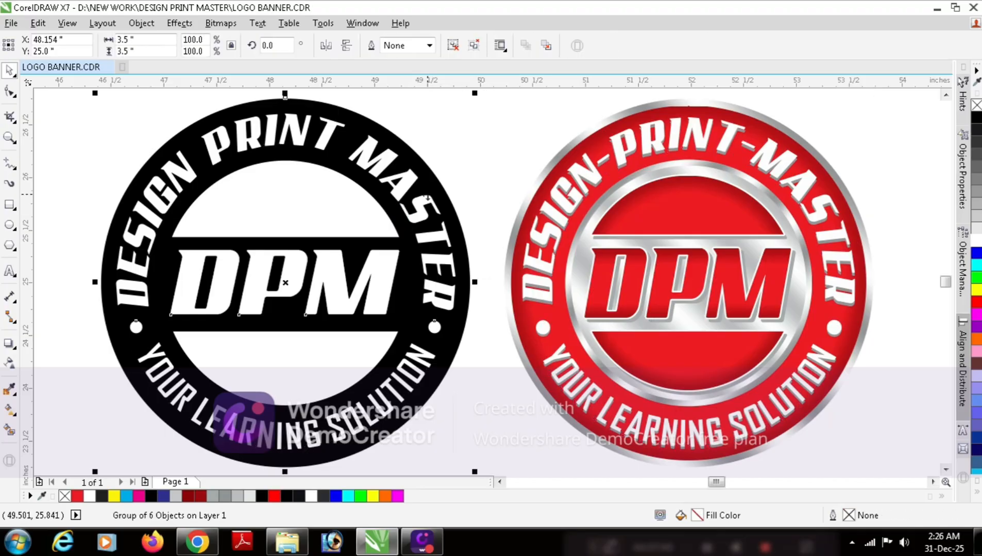
left_click(498, 165)
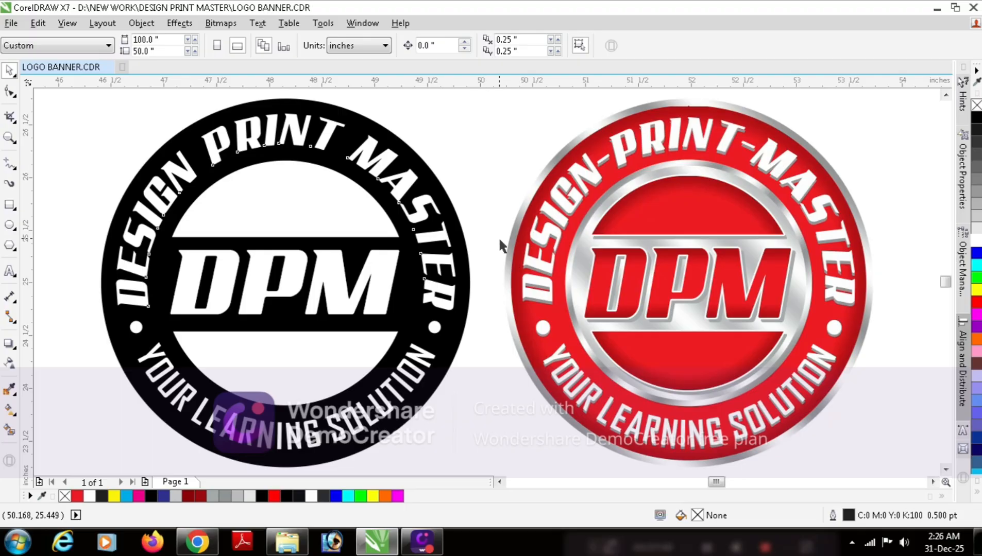
left_click(384, 178)
left_click(467, 161)
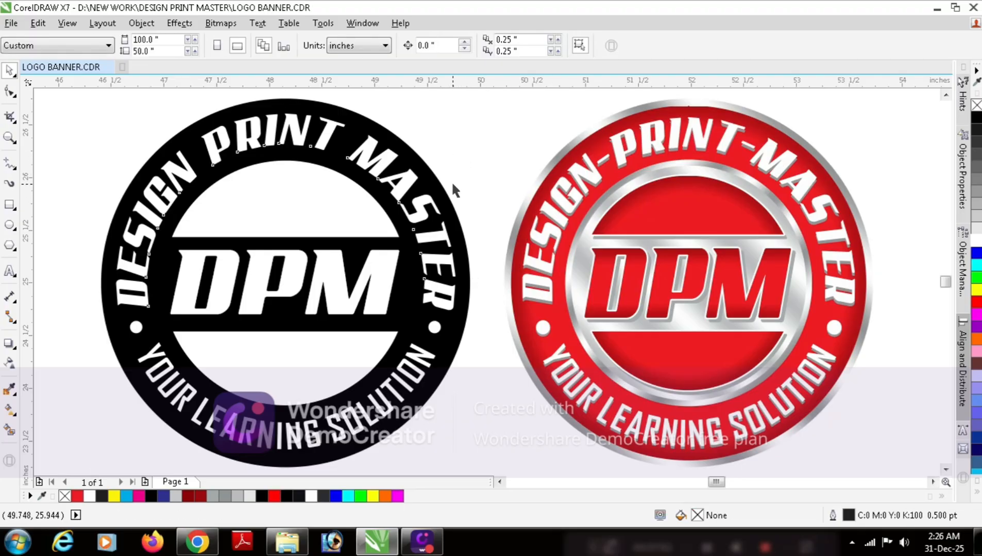